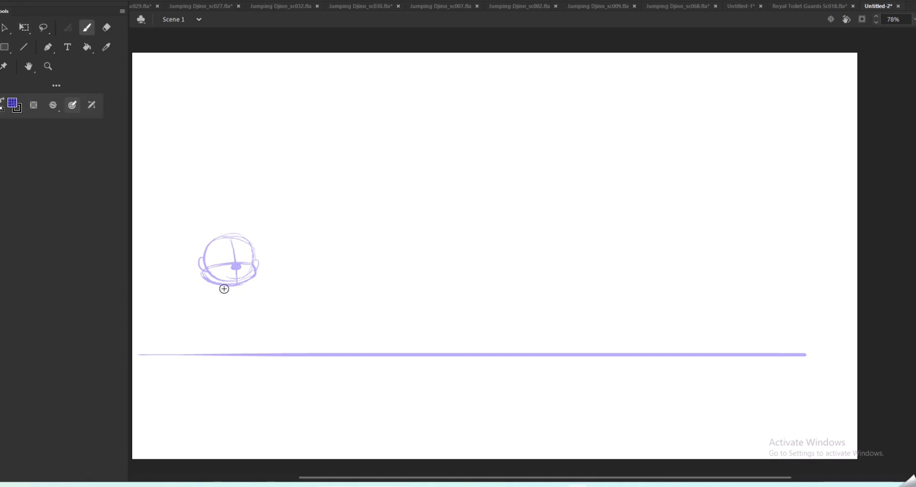
# Sketch the standing character's torso, legs, feet, hands-on-hips arms, curled tail and eyes below and around the head.
pyautogui.moveTo(220, 309); pyautogui.dragTo(233, 318)
pyautogui.moveTo(239, 285)
pyautogui.mouseDown()
pyautogui.moveTo(231, 316)
pyautogui.moveTo(225, 310)
pyautogui.moveTo(242, 289)
pyautogui.moveTo(238, 308)
pyautogui.moveTo(225, 292)
pyautogui.moveTo(224, 307)
pyautogui.moveTo(223, 297)
pyautogui.moveTo(239, 318)
pyautogui.moveTo(225, 310)
pyautogui.moveTo(237, 305)
pyautogui.moveTo(215, 310)
pyautogui.moveTo(219, 357)
pyautogui.moveTo(264, 348)
pyautogui.mouseUp()
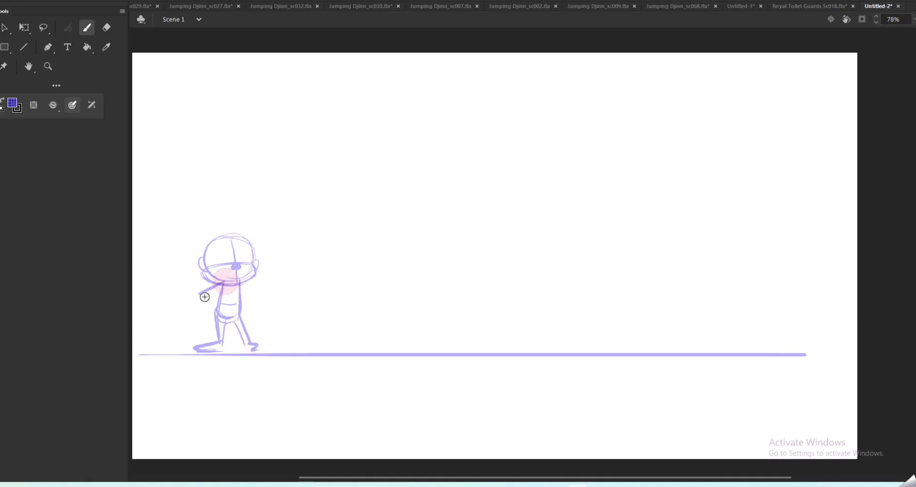
pyautogui.moveTo(221, 285)
pyautogui.mouseDown()
pyautogui.moveTo(223, 308)
pyautogui.moveTo(216, 315)
pyautogui.moveTo(249, 291)
pyautogui.moveTo(257, 301)
pyautogui.moveTo(238, 306)
pyautogui.moveTo(242, 292)
pyautogui.moveTo(247, 317)
pyautogui.moveTo(210, 334)
pyautogui.mouseUp()
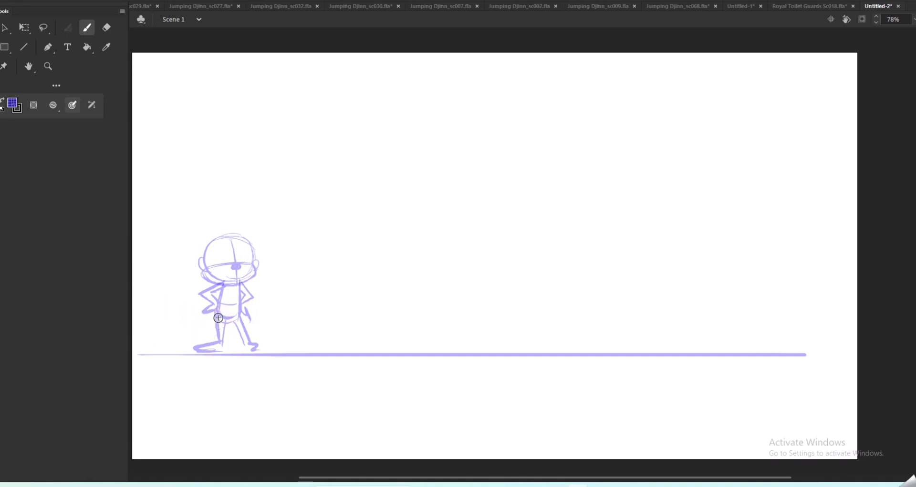
pyautogui.moveTo(170, 301)
pyautogui.mouseDown()
pyautogui.moveTo(184, 327)
pyautogui.moveTo(209, 322)
pyautogui.mouseUp()
pyautogui.moveTo(228, 259)
pyautogui.mouseDown()
pyautogui.moveTo(220, 254)
pyautogui.moveTo(246, 257)
pyautogui.mouseUp()
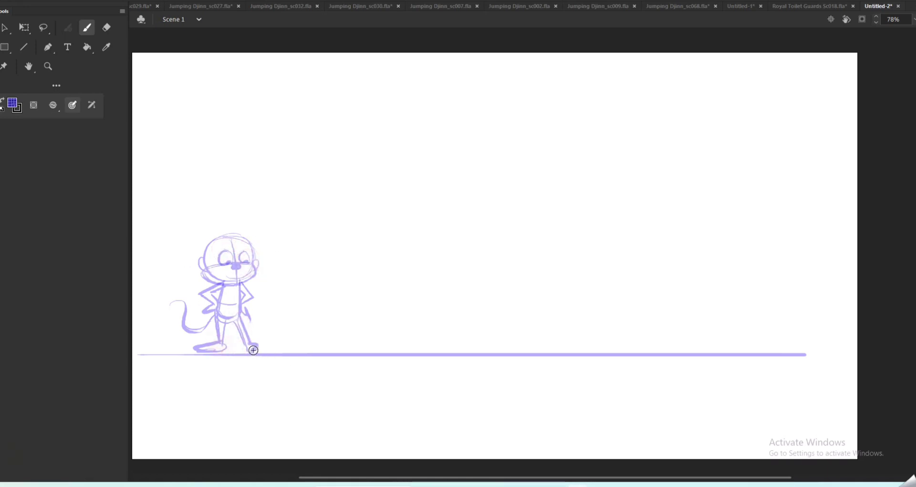
pyautogui.moveTo(254, 350); pyautogui.dragTo(270, 352)
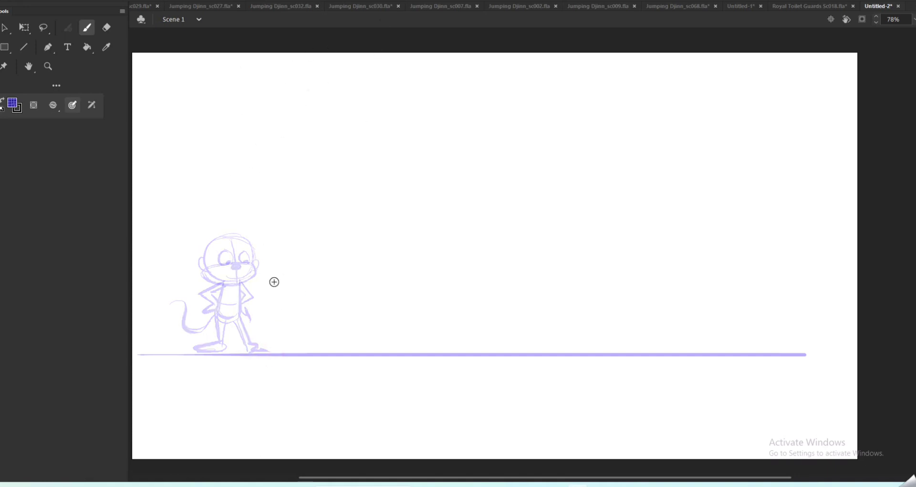
# Copy the standing character's head and paste it in place on the next frame.
pyautogui.press(',')
pyautogui.press('v')
pyautogui.click(256, 269)
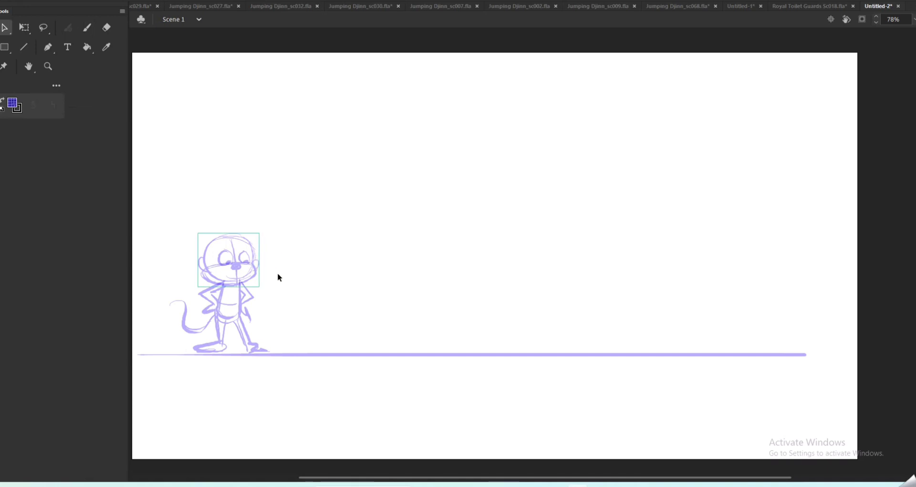
pyautogui.press('.')
pyautogui.hotkey('ctrl', 'shift', 'v')
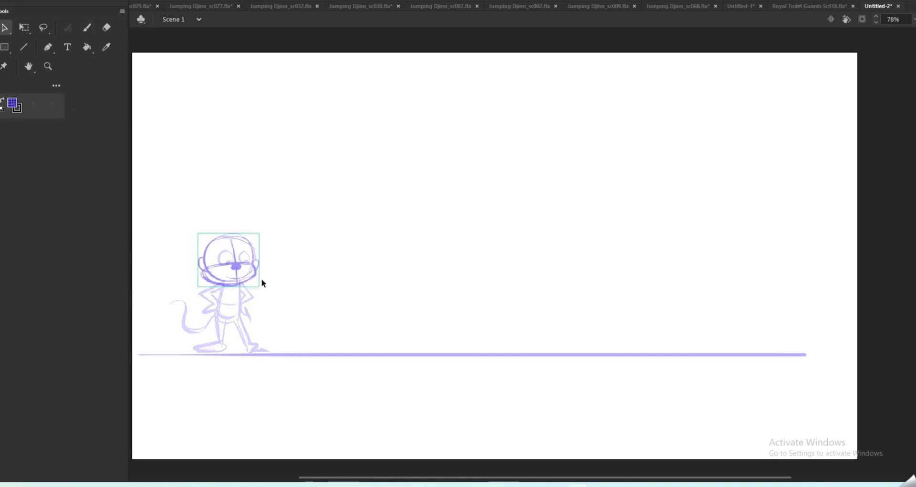
pyautogui.moveTo(261, 282)
pyautogui.mouseDown()
pyautogui.moveTo(270, 289)
pyautogui.moveTo(229, 280)
pyautogui.moveTo(231, 270)
pyautogui.moveTo(216, 319)
pyautogui.moveTo(236, 323)
pyautogui.mouseUp()
pyautogui.click(265, 281)
pyautogui.press('b')
pyautogui.moveTo(223, 278)
pyautogui.mouseDown()
pyautogui.moveTo(240, 319)
pyautogui.moveTo(225, 304)
pyautogui.moveTo(188, 306)
pyautogui.mouseUp()
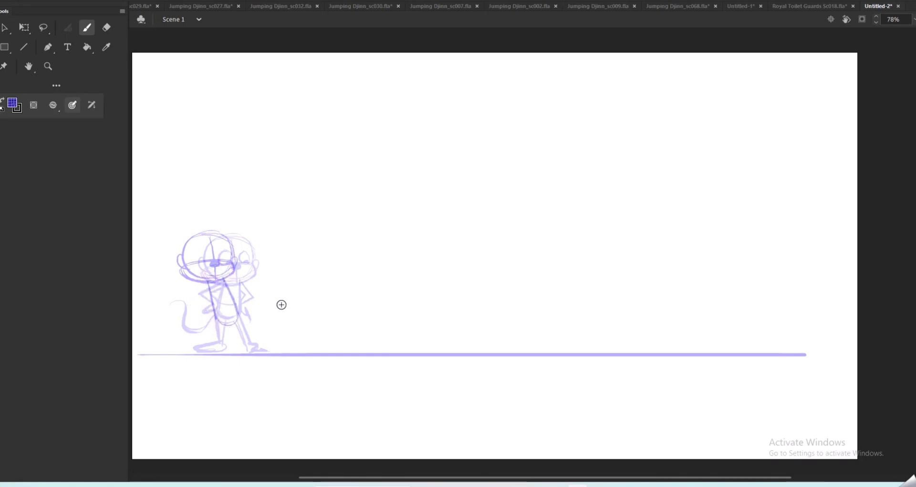
pyautogui.hotkey('ctrl', 'z')
pyautogui.hotkey('ctrl', 'z')
pyautogui.hotkey('ctrl', 'z')
pyautogui.hotkey('ctrl', 'z')
pyautogui.hotkey('ctrl', 'z')
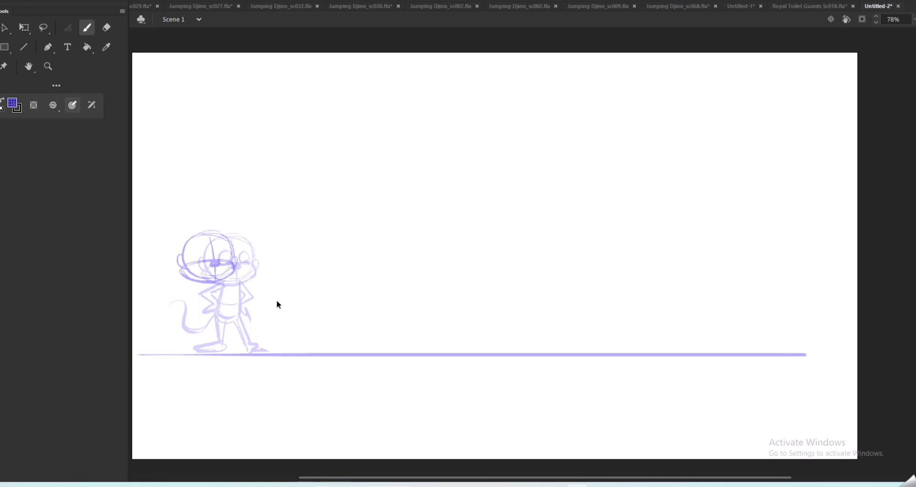
# Move the pasted head forward and down from the standing pose, and brush in a crouching torso with bent legs.
pyautogui.press('v')
pyautogui.moveTo(231, 267)
pyautogui.mouseDown()
pyautogui.moveTo(286, 290)
pyautogui.moveTo(225, 321)
pyautogui.moveTo(233, 324)
pyautogui.mouseUp()
pyautogui.click(300, 288)
pyautogui.press('b')
pyautogui.moveTo(247, 286)
pyautogui.mouseDown()
pyautogui.moveTo(227, 323)
pyautogui.moveTo(235, 332)
pyautogui.moveTo(220, 316)
pyautogui.moveTo(244, 312)
pyautogui.moveTo(220, 322)
pyautogui.mouseUp()
pyautogui.moveTo(222, 309)
pyautogui.mouseDown()
pyautogui.moveTo(230, 327)
pyautogui.moveTo(240, 324)
pyautogui.mouseUp()
pyautogui.moveTo(235, 326)
pyautogui.mouseDown()
pyautogui.moveTo(253, 302)
pyautogui.moveTo(226, 300)
pyautogui.moveTo(253, 292)
pyautogui.moveTo(250, 317)
pyautogui.moveTo(220, 327)
pyautogui.moveTo(228, 343)
pyautogui.moveTo(203, 356)
pyautogui.moveTo(221, 355)
pyautogui.moveTo(210, 356)
pyautogui.moveTo(244, 329)
pyautogui.moveTo(259, 334)
pyautogui.moveTo(247, 333)
pyautogui.moveTo(264, 354)
pyautogui.mouseUp()
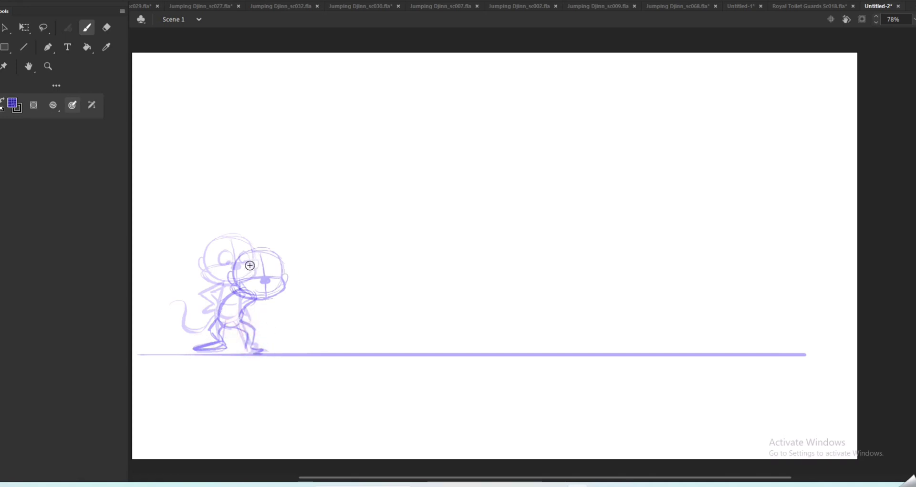
# Draw angry eyes, a mouth and both bent arms with hands on the crouching pose.
pyautogui.moveTo(267, 274); pyautogui.dragTo(262, 270)
pyautogui.moveTo(268, 270)
pyautogui.mouseDown()
pyautogui.moveTo(273, 276)
pyautogui.moveTo(278, 265)
pyautogui.moveTo(252, 279)
pyautogui.mouseUp()
pyautogui.moveTo(255, 279)
pyautogui.mouseDown()
pyautogui.moveTo(277, 289)
pyautogui.moveTo(272, 270)
pyautogui.moveTo(263, 298)
pyautogui.moveTo(276, 295)
pyautogui.moveTo(237, 298)
pyautogui.moveTo(220, 284)
pyautogui.moveTo(199, 296)
pyautogui.mouseUp()
pyautogui.moveTo(219, 275)
pyautogui.mouseDown()
pyautogui.moveTo(199, 304)
pyautogui.moveTo(209, 298)
pyautogui.moveTo(214, 310)
pyautogui.moveTo(210, 297)
pyautogui.moveTo(210, 319)
pyautogui.mouseUp()
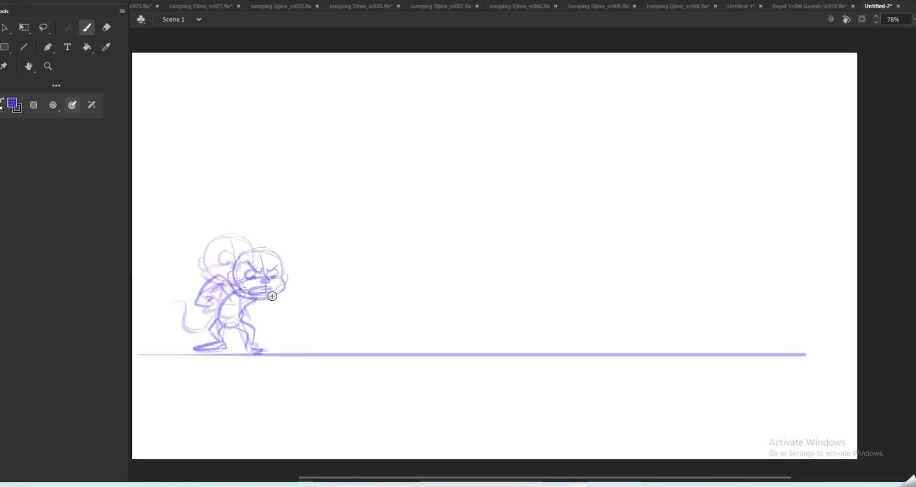
pyautogui.moveTo(285, 286); pyautogui.dragTo(292, 306)
pyautogui.moveTo(280, 310); pyautogui.dragTo(289, 316)
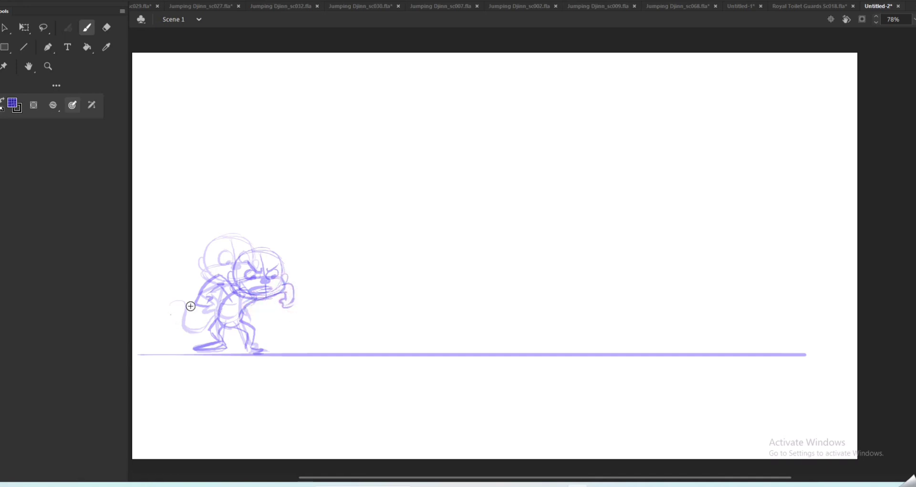
# Brush in the crouching pose's curved tail behind its back foot.
pyautogui.moveTo(173, 311); pyautogui.dragTo(191, 329)
pyautogui.moveTo(178, 288)
pyautogui.mouseDown()
pyautogui.moveTo(184, 320)
pyautogui.moveTo(215, 319)
pyautogui.moveTo(186, 300)
pyautogui.moveTo(187, 329)
pyautogui.mouseUp()
pyautogui.moveTo(180, 292); pyautogui.dragTo(187, 329)
pyautogui.press('Return')
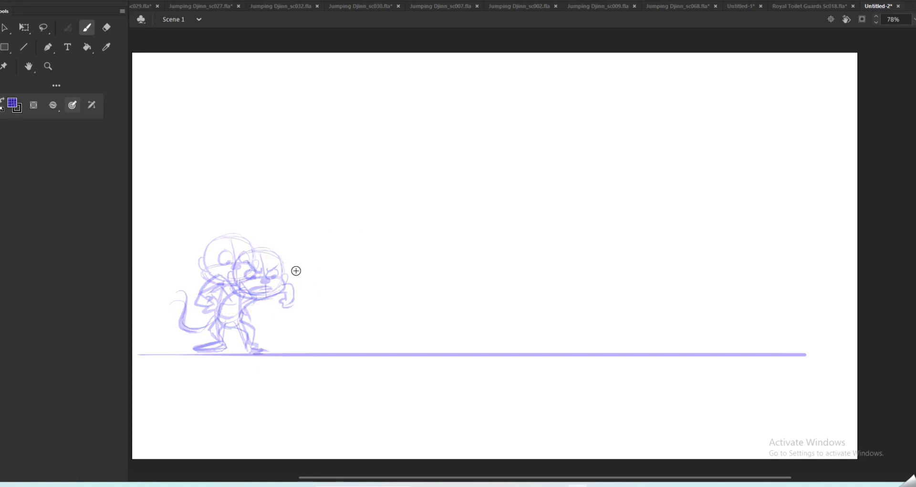
# Add an enlarged head copy for the third pose and place it above and ahead of the crouching pose.
pyautogui.press('q')
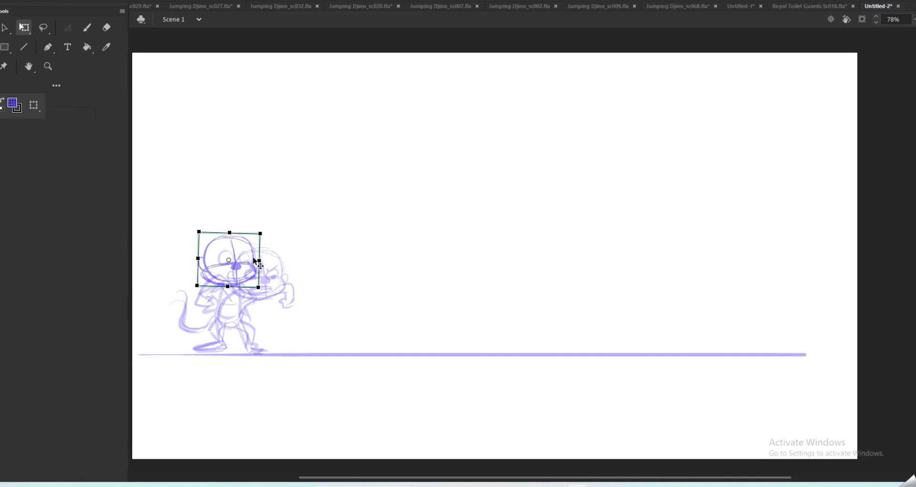
pyautogui.moveTo(254, 261); pyautogui.dragTo(323, 210)
pyautogui.click(342, 215)
pyautogui.press('b')
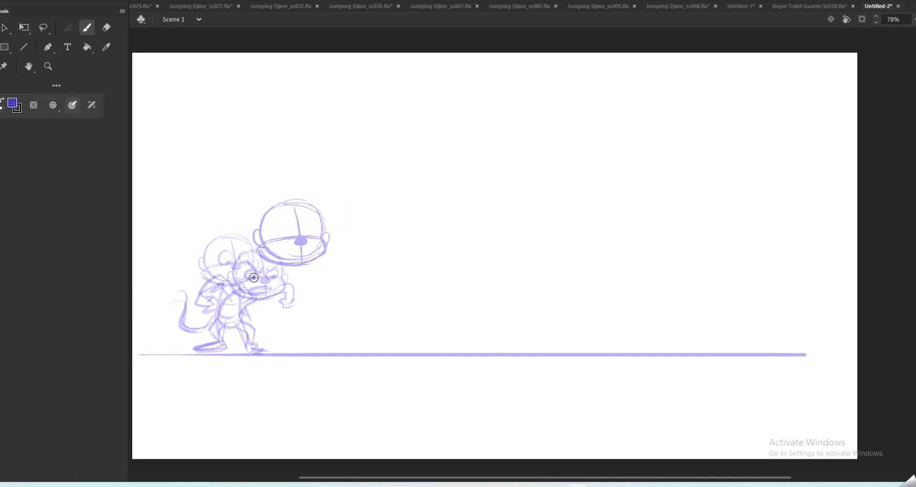
# Sketch the third pose's forward-leaning torso, stretched back leg and planted front leg.
pyautogui.moveTo(273, 258)
pyautogui.mouseDown()
pyautogui.moveTo(178, 352)
pyautogui.moveTo(271, 261)
pyautogui.moveTo(222, 343)
pyautogui.mouseUp()
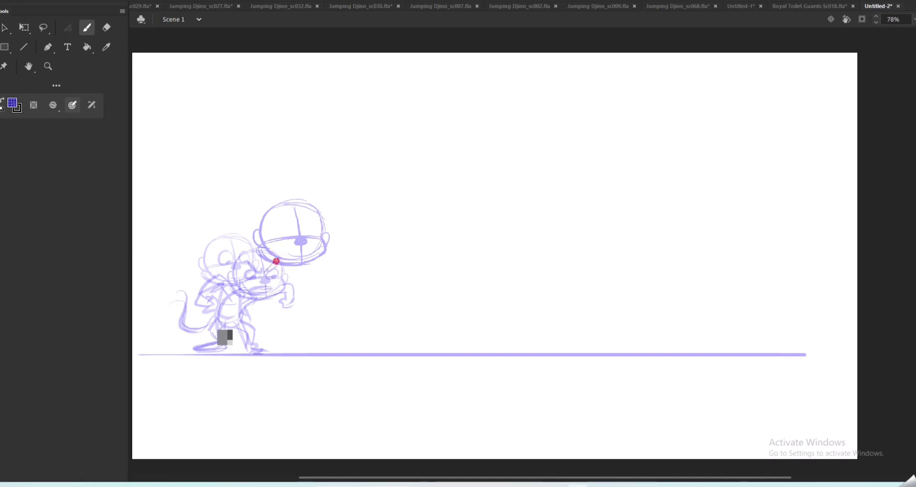
pyautogui.moveTo(276, 261); pyautogui.dragTo(228, 333)
pyautogui.moveTo(286, 258); pyautogui.dragTo(251, 310)
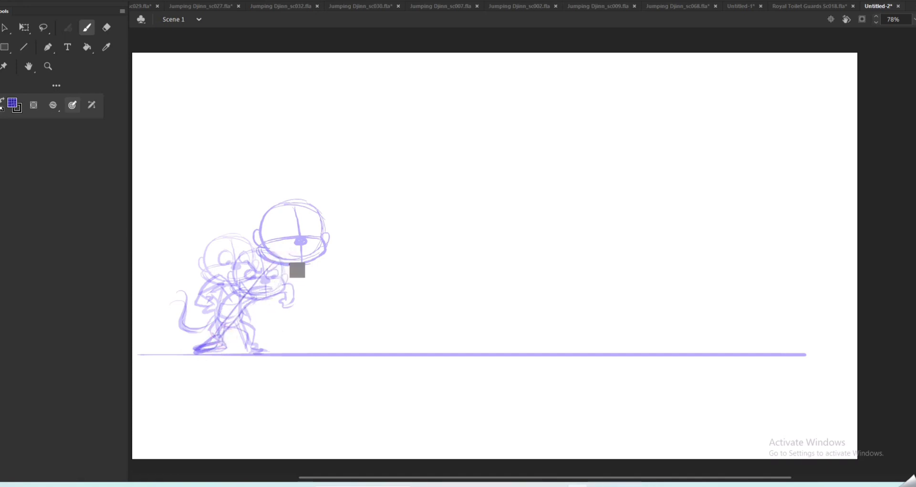
pyautogui.click(257, 287)
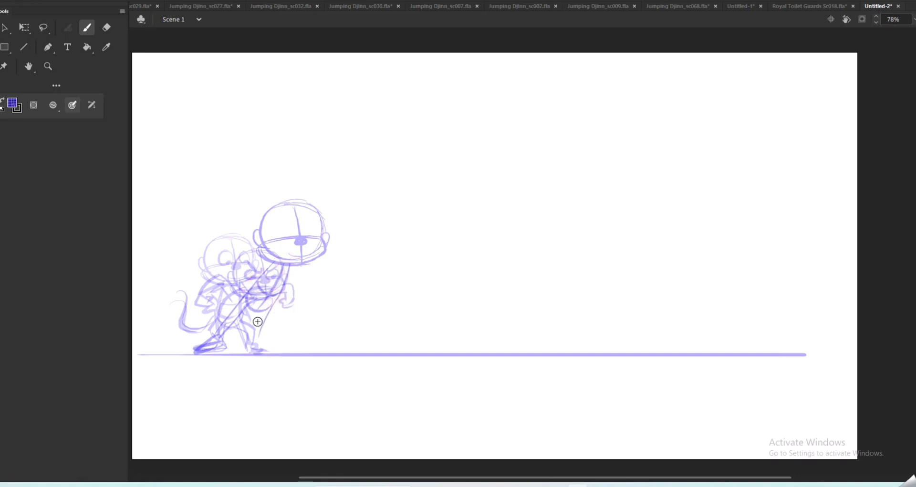
pyautogui.moveTo(267, 308); pyautogui.dragTo(255, 353)
# Draw the third pose's back arm swept behind and front arm bent with a fist, undoing stray strokes.
pyautogui.moveTo(277, 263)
pyautogui.mouseDown()
pyautogui.moveTo(249, 275)
pyautogui.moveTo(279, 276)
pyautogui.moveTo(250, 278)
pyautogui.moveTo(275, 266)
pyautogui.moveTo(243, 279)
pyautogui.moveTo(231, 294)
pyautogui.mouseUp()
pyautogui.moveTo(290, 259)
pyautogui.mouseDown()
pyautogui.moveTo(311, 282)
pyautogui.moveTo(305, 297)
pyautogui.moveTo(322, 287)
pyautogui.mouseUp()
pyautogui.moveTo(306, 298)
pyautogui.mouseDown()
pyautogui.moveTo(329, 295)
pyautogui.moveTo(328, 283)
pyautogui.moveTo(337, 295)
pyautogui.moveTo(338, 276)
pyautogui.moveTo(323, 274)
pyautogui.moveTo(328, 287)
pyautogui.moveTo(337, 273)
pyautogui.moveTo(327, 290)
pyautogui.mouseUp()
pyautogui.hotkey('ctrl', 'z')
pyautogui.hotkey('ctrl', 'z')
pyautogui.hotkey('ctrl', 'z')
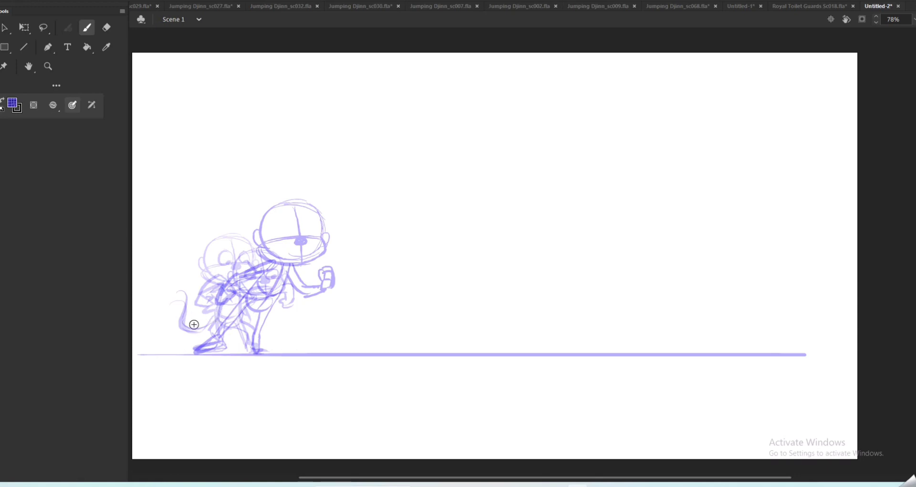
# Draw the third pose's tail, open mouth and angry eyes with slanted brows.
pyautogui.moveTo(193, 325)
pyautogui.mouseDown()
pyautogui.moveTo(188, 311)
pyautogui.moveTo(206, 329)
pyautogui.mouseUp()
pyautogui.hotkey('ctrl', 'z')
pyautogui.moveTo(307, 249)
pyautogui.mouseDown()
pyautogui.moveTo(279, 253)
pyautogui.moveTo(287, 260)
pyautogui.mouseUp()
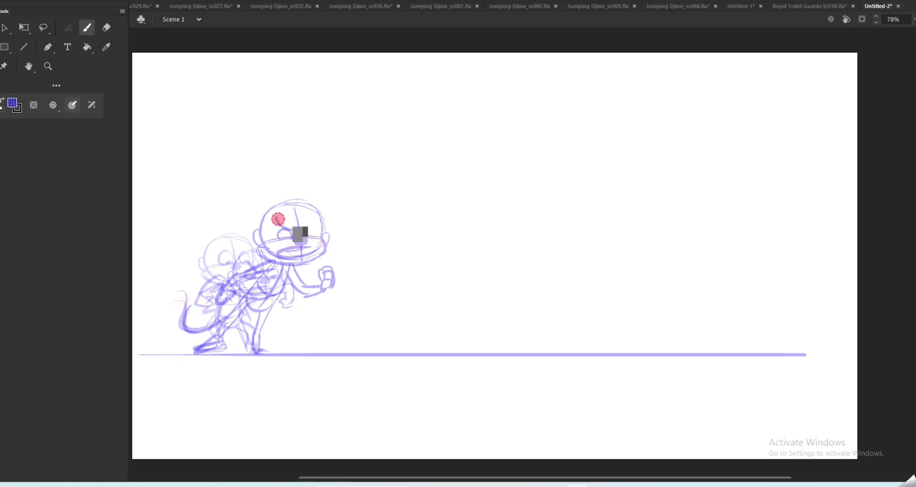
pyautogui.moveTo(278, 219)
pyautogui.mouseDown()
pyautogui.moveTo(292, 239)
pyautogui.moveTo(306, 239)
pyautogui.mouseUp()
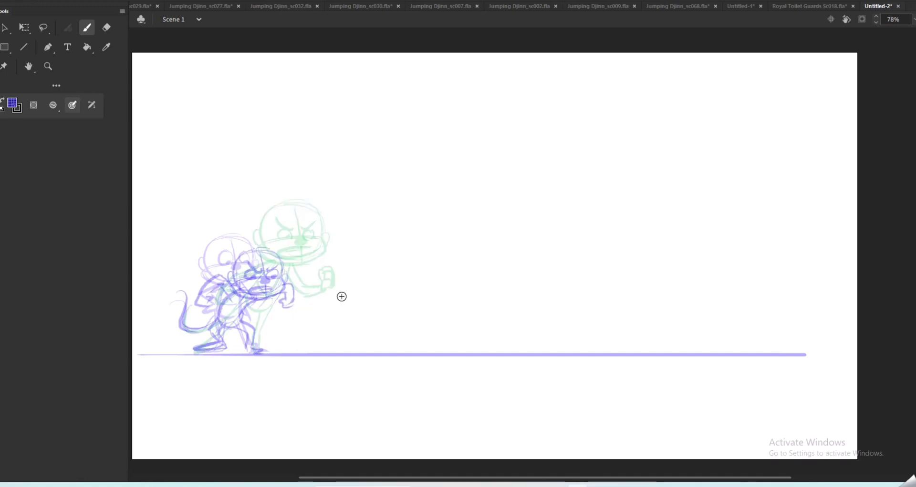
# Paste the head into the next frame, enlarge it and place it above and ahead of the leaning pose.
pyautogui.press('.')
pyautogui.press('.')
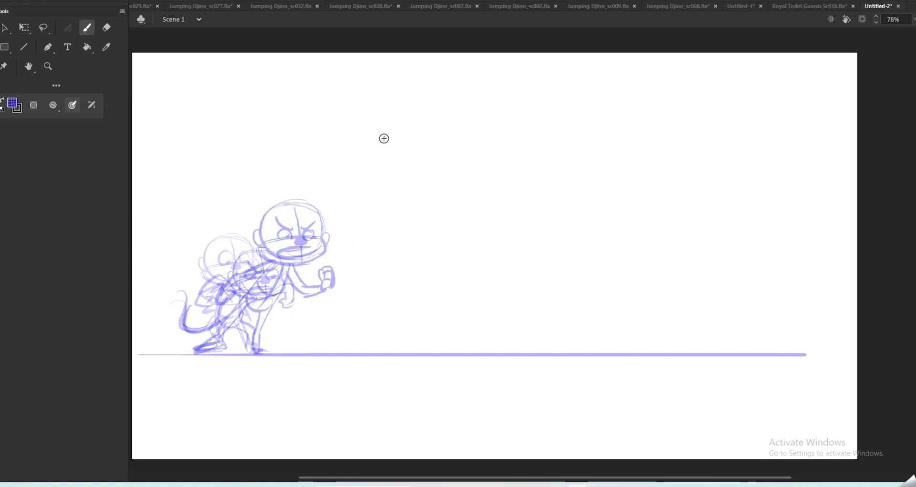
pyautogui.press('.')
pyautogui.hotkey('ctrl', 'v')
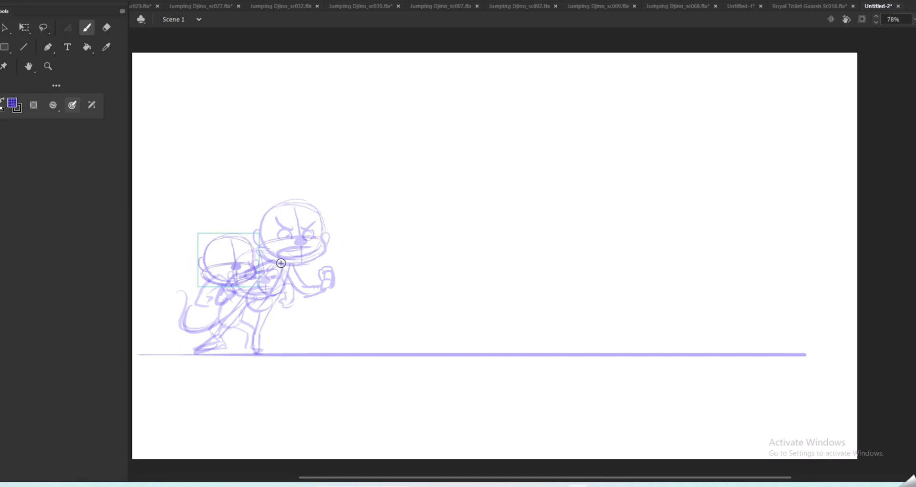
pyautogui.press('q')
pyautogui.moveTo(264, 238); pyautogui.dragTo(385, 183)
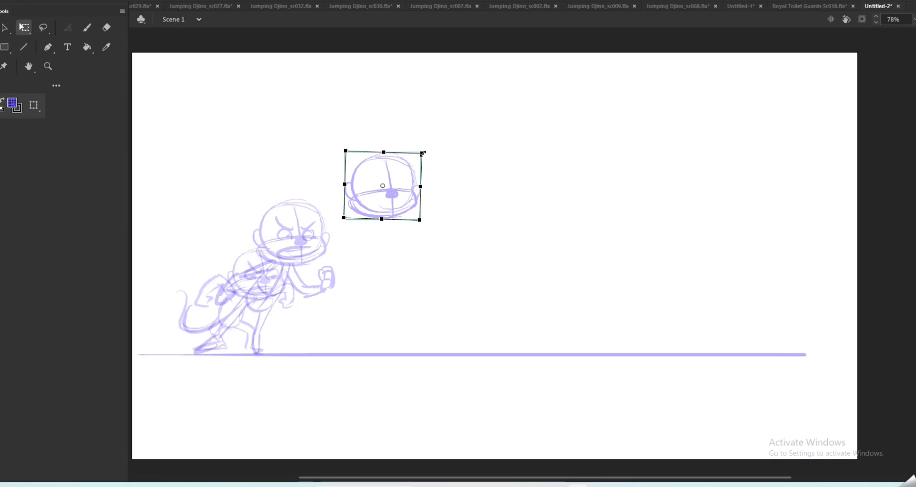
pyautogui.moveTo(422, 153); pyautogui.dragTo(454, 160)
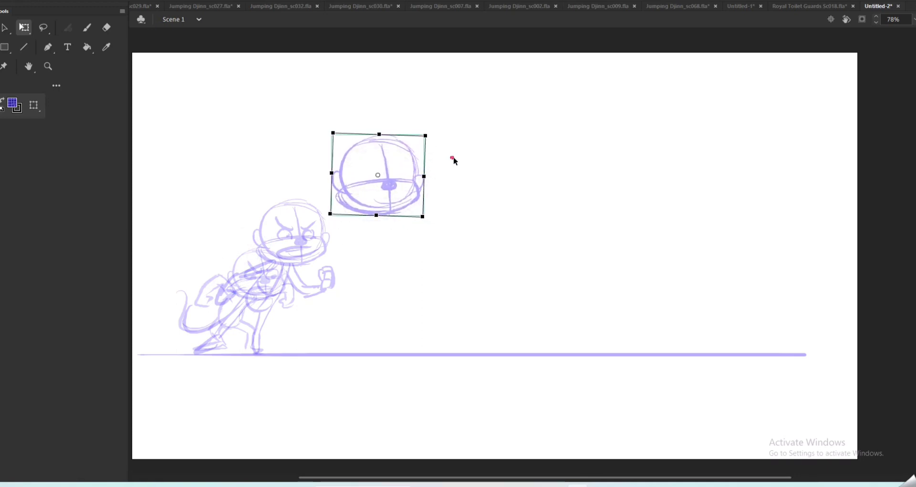
pyautogui.click(454, 161)
# Sketch the leaping pose's diagonally stretched torso and raised, bent front leg.
pyautogui.press('b')
pyautogui.moveTo(359, 205); pyautogui.dragTo(270, 278)
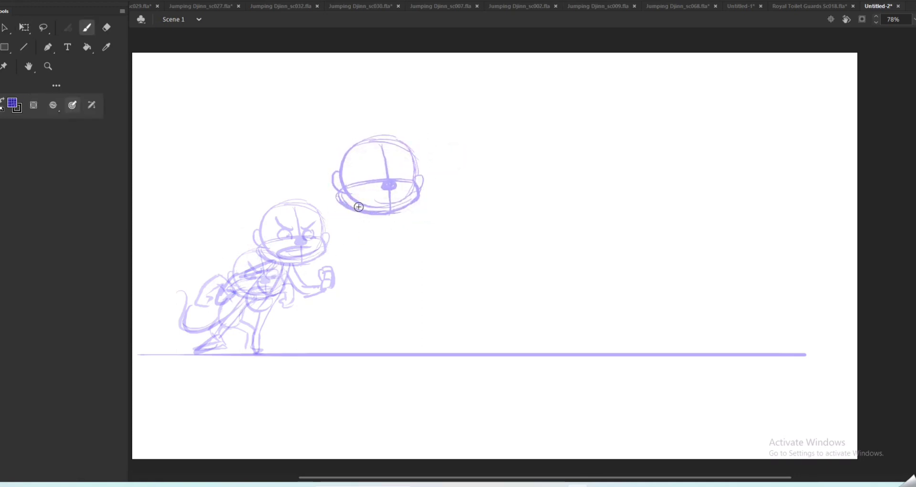
pyautogui.moveTo(358, 207)
pyautogui.mouseDown()
pyautogui.moveTo(261, 279)
pyautogui.moveTo(304, 272)
pyautogui.moveTo(290, 256)
pyautogui.moveTo(259, 287)
pyautogui.moveTo(333, 257)
pyautogui.mouseUp()
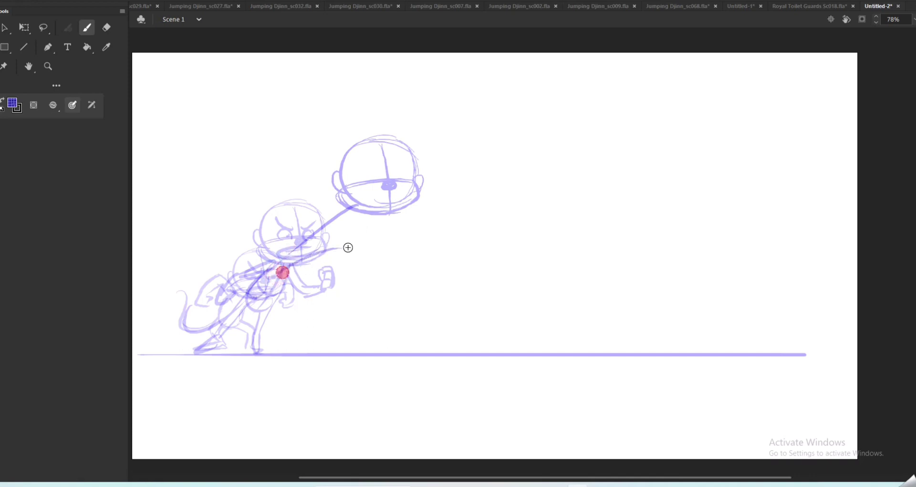
pyautogui.moveTo(386, 207)
pyautogui.mouseDown()
pyautogui.moveTo(346, 244)
pyautogui.moveTo(348, 264)
pyautogui.moveTo(315, 280)
pyautogui.mouseUp()
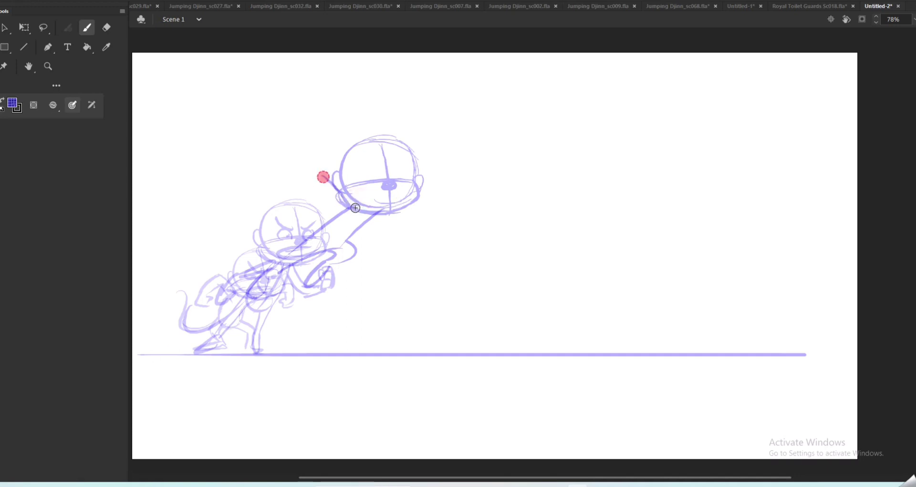
# Draw the leaping pose's back arm swept behind the head and front arm bent with a fist.
pyautogui.moveTo(329, 176)
pyautogui.mouseDown()
pyautogui.moveTo(270, 197)
pyautogui.moveTo(274, 217)
pyautogui.moveTo(263, 213)
pyautogui.moveTo(286, 209)
pyautogui.mouseUp()
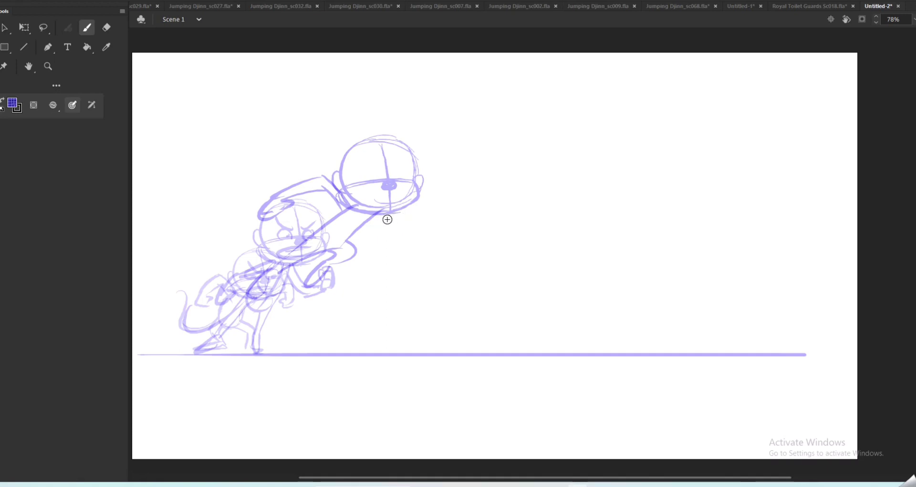
pyautogui.moveTo(384, 211); pyautogui.dragTo(408, 237)
pyautogui.moveTo(377, 211)
pyautogui.mouseDown()
pyautogui.moveTo(401, 250)
pyautogui.moveTo(423, 210)
pyautogui.moveTo(437, 233)
pyautogui.mouseUp()
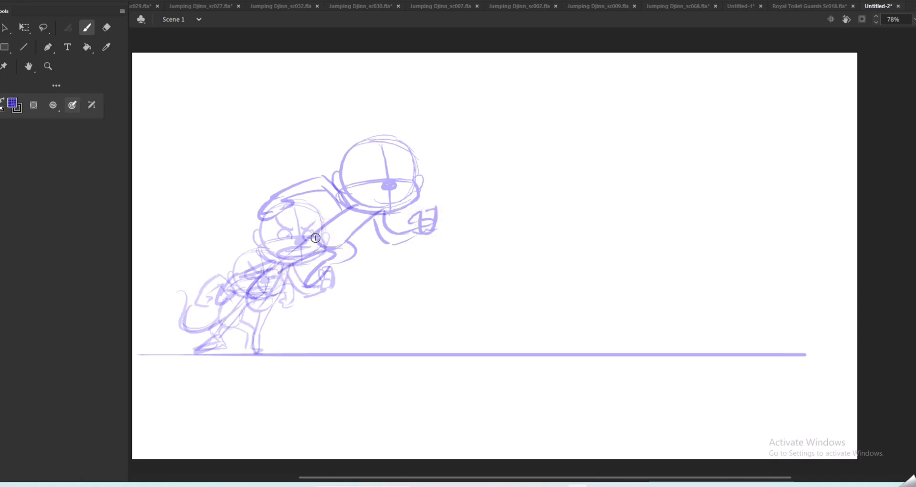
# Brush the leaping pose's long trailing leg down toward the ground, and add its angry eyes and frowning mouth.
pyautogui.moveTo(324, 235); pyautogui.dragTo(232, 299)
pyautogui.hotkey('ctrl', 'z')
pyautogui.moveTo(200, 336)
pyautogui.mouseDown()
pyautogui.moveTo(286, 253)
pyautogui.moveTo(309, 255)
pyautogui.mouseUp()
pyautogui.moveTo(362, 159)
pyautogui.mouseDown()
pyautogui.moveTo(385, 177)
pyautogui.moveTo(410, 175)
pyautogui.moveTo(410, 167)
pyautogui.mouseUp()
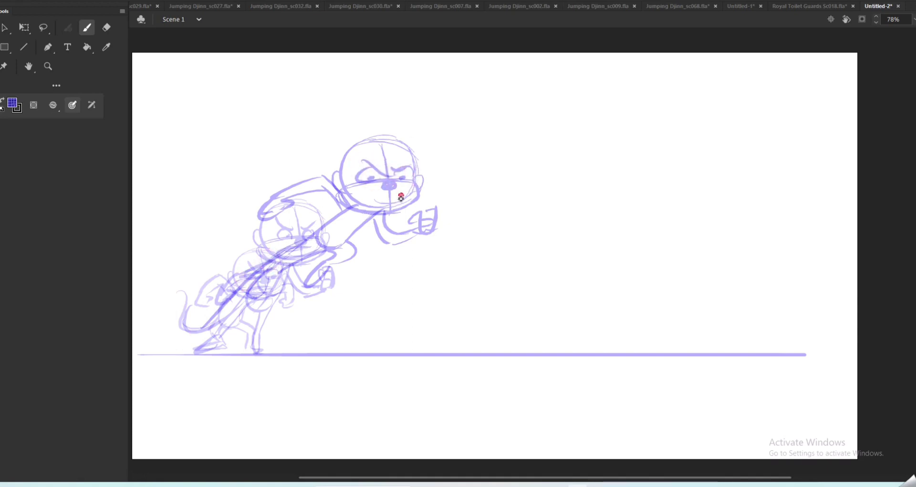
pyautogui.moveTo(357, 189); pyautogui.dragTo(407, 205)
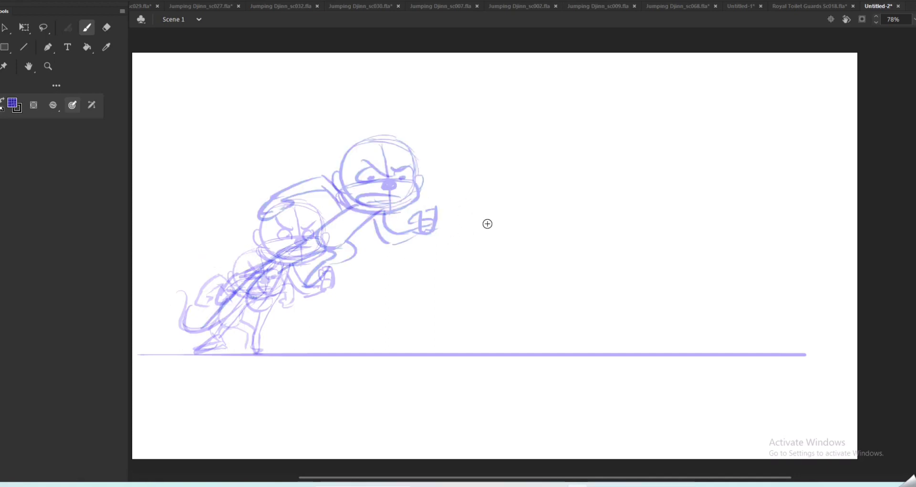
# Paste the head into a new frame, enlarge it and place it above and ahead of the leaping pose.
pyautogui.press('.')
pyautogui.hotkey('ctrl', 'shift', 'v')
pyautogui.press('q')
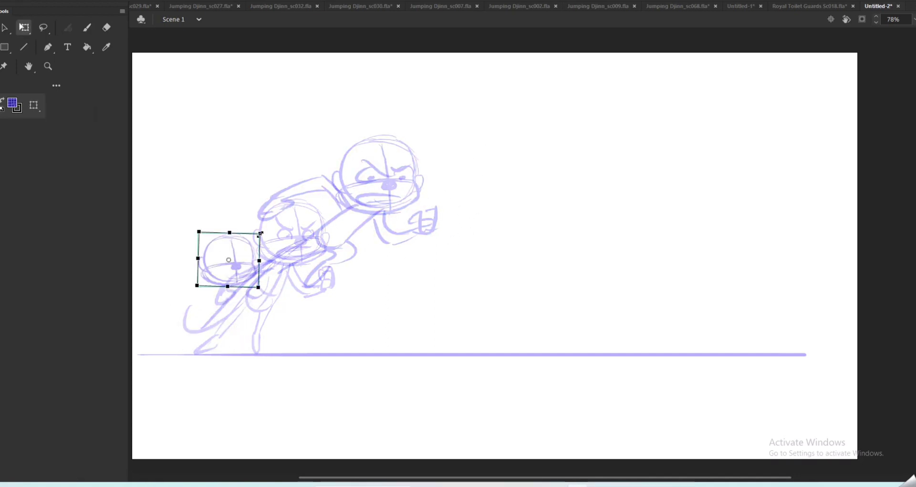
pyautogui.moveTo(260, 233)
pyautogui.mouseDown()
pyautogui.moveTo(494, 124)
pyautogui.moveTo(492, 154)
pyautogui.moveTo(526, 100)
pyautogui.moveTo(521, 116)
pyautogui.mouseUp()
pyautogui.click(556, 117)
# Sketch the airborne pose's curved torso behind the new head, with hips and both bent legs tucked underneath.
pyautogui.press('b')
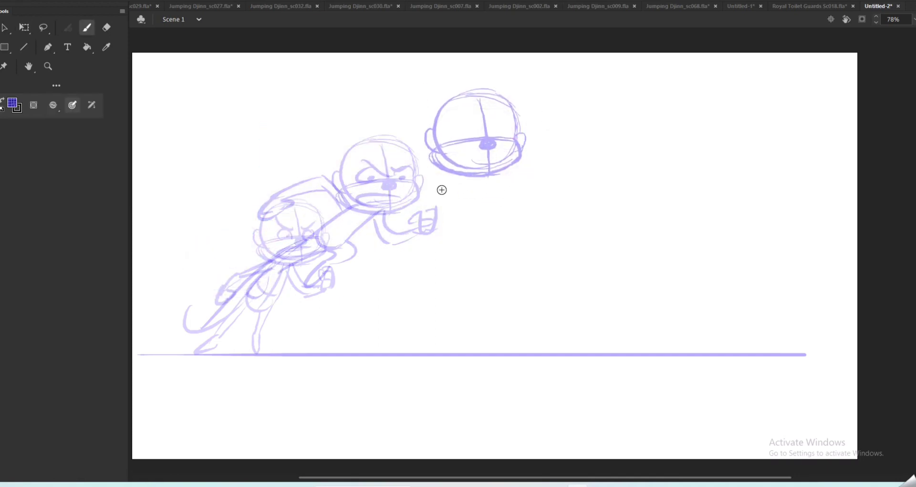
pyautogui.moveTo(462, 154)
pyautogui.mouseDown()
pyautogui.moveTo(374, 209)
pyautogui.moveTo(426, 216)
pyautogui.mouseUp()
pyautogui.hotkey('ctrl', 'z')
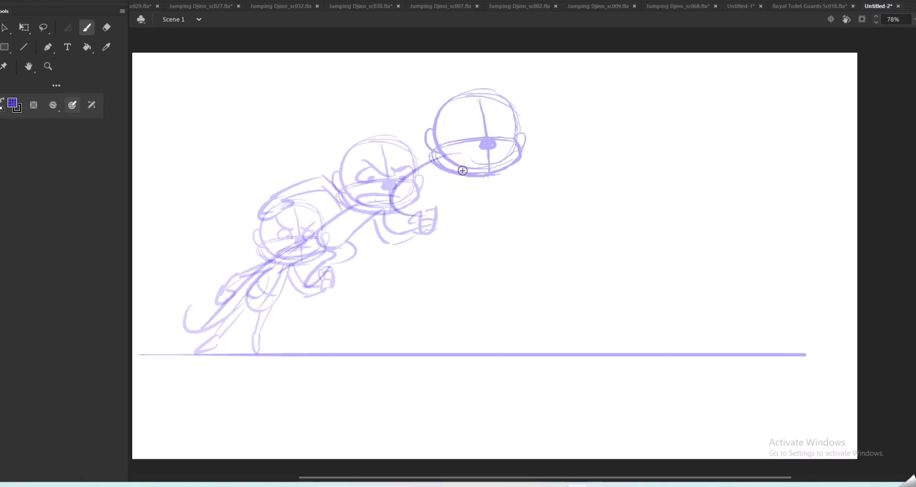
pyautogui.moveTo(462, 171); pyautogui.dragTo(428, 210)
pyautogui.moveTo(391, 193)
pyautogui.mouseDown()
pyautogui.moveTo(393, 221)
pyautogui.moveTo(432, 224)
pyautogui.moveTo(429, 173)
pyautogui.moveTo(409, 215)
pyautogui.mouseUp()
pyautogui.moveTo(422, 181)
pyautogui.mouseDown()
pyautogui.moveTo(409, 201)
pyautogui.moveTo(442, 223)
pyautogui.moveTo(426, 261)
pyautogui.mouseUp()
pyautogui.moveTo(440, 194); pyautogui.dragTo(451, 236)
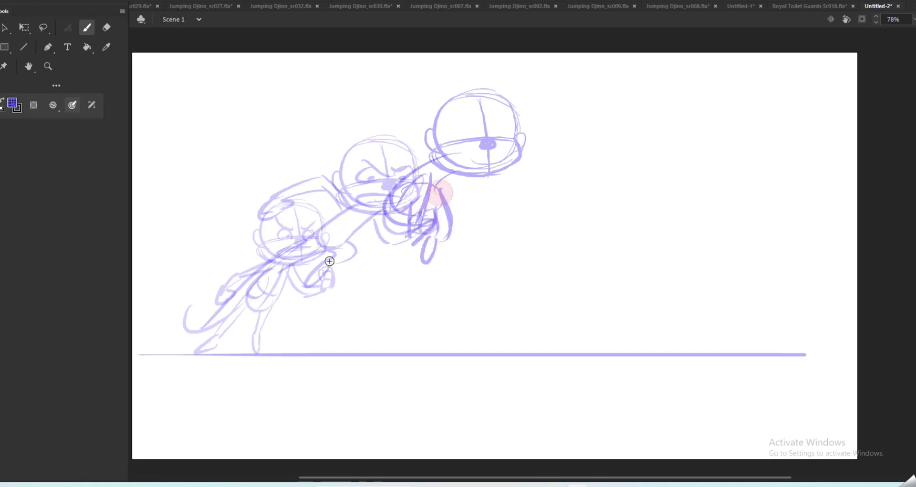
# Draw the airborne pose's arms, the back one swept behind, and add angry brows, eyes and a mouth.
pyautogui.moveTo(399, 122); pyautogui.dragTo(429, 176)
pyautogui.moveTo(396, 131)
pyautogui.mouseDown()
pyautogui.moveTo(382, 129)
pyautogui.moveTo(360, 156)
pyautogui.moveTo(371, 172)
pyautogui.moveTo(356, 164)
pyautogui.mouseUp()
pyautogui.moveTo(403, 138); pyautogui.dragTo(363, 143)
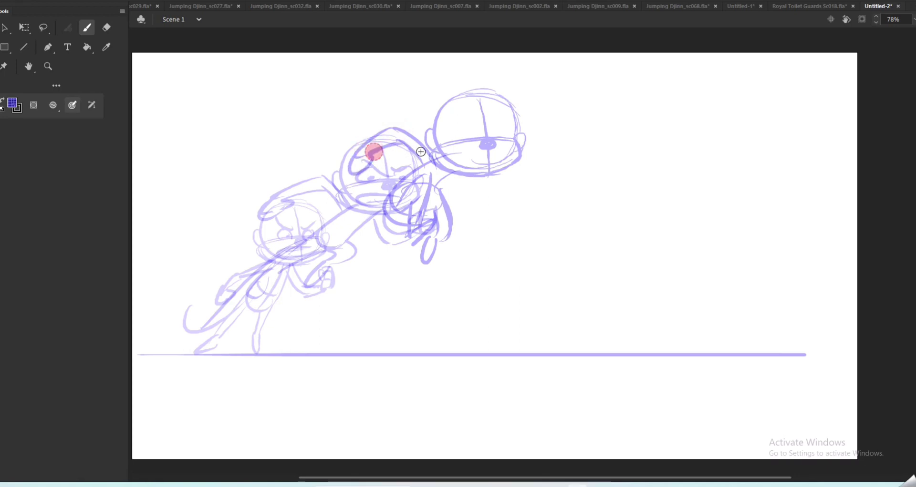
pyautogui.moveTo(451, 112); pyautogui.dragTo(485, 141)
pyautogui.moveTo(453, 114)
pyautogui.mouseDown()
pyautogui.moveTo(478, 138)
pyautogui.moveTo(508, 142)
pyautogui.moveTo(462, 163)
pyautogui.mouseUp()
# Select the whole airborne pose without the ground line and scale it up slightly.
pyautogui.hotkey('ctrl', 'a')
pyautogui.press('q')
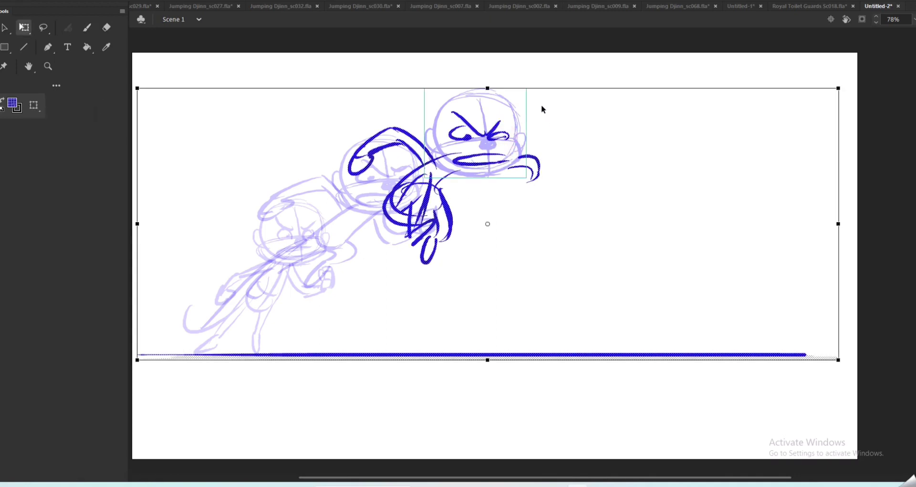
pyautogui.click(548, 136)
pyautogui.moveTo(574, 82); pyautogui.dragTo(340, 271)
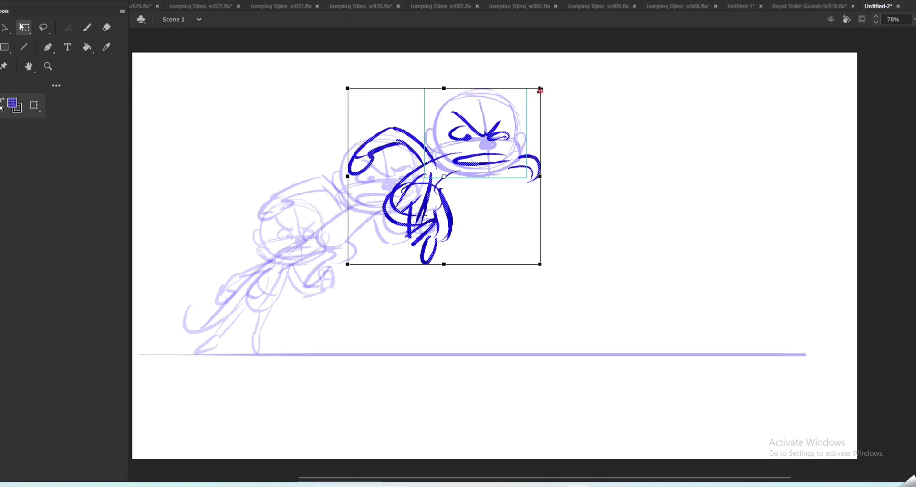
pyautogui.moveTo(540, 90); pyautogui.dragTo(548, 84)
pyautogui.click(574, 131)
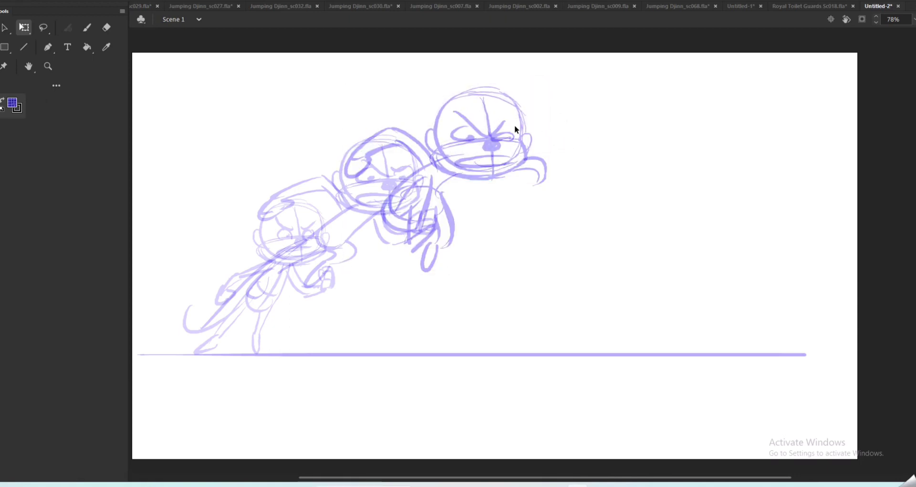
# Brush the airborne pose's tail as a curve trailing down behind the hips, redoing the stroke until it flows.
pyautogui.press('b')
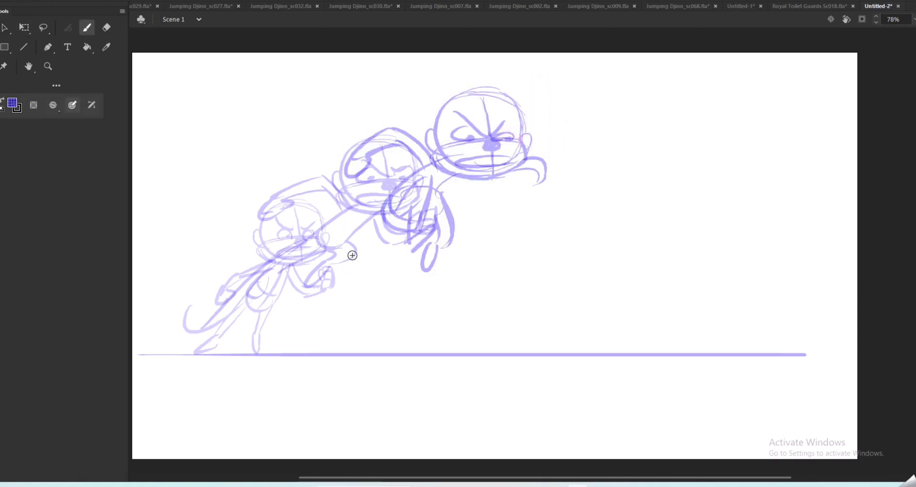
pyautogui.click(309, 243)
pyautogui.moveTo(309, 238); pyautogui.dragTo(400, 191)
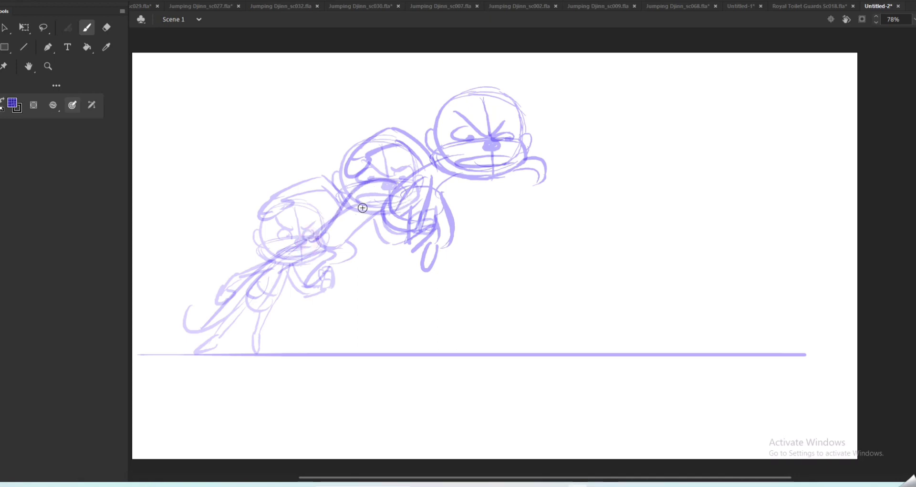
pyautogui.hotkey('ctrl', 'z')
pyautogui.moveTo(302, 245)
pyautogui.mouseDown()
pyautogui.moveTo(394, 188)
pyautogui.moveTo(340, 222)
pyautogui.moveTo(377, 198)
pyautogui.moveTo(375, 179)
pyautogui.mouseUp()
pyautogui.hotkey('ctrl', 'z')
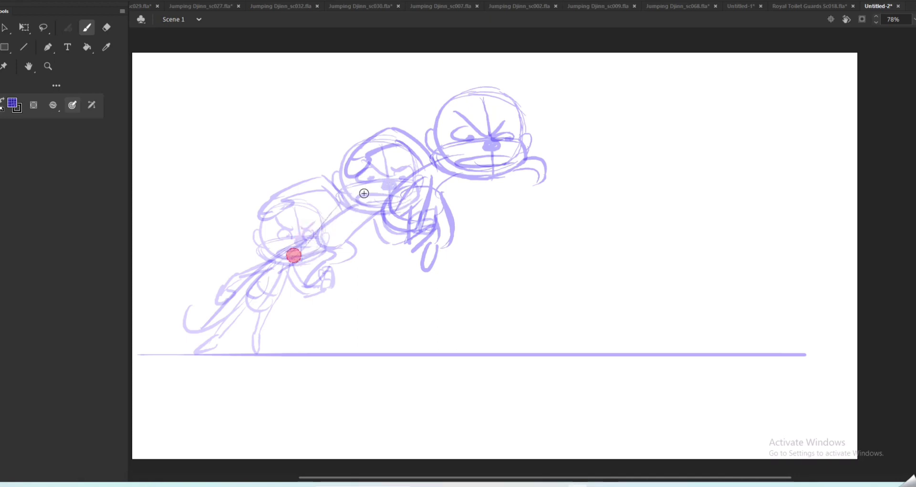
pyautogui.moveTo(292, 256); pyautogui.dragTo(364, 204)
pyautogui.hotkey('ctrl', 'z')
pyautogui.moveTo(311, 237)
pyautogui.mouseDown()
pyautogui.moveTo(352, 187)
pyautogui.moveTo(380, 186)
pyautogui.mouseUp()
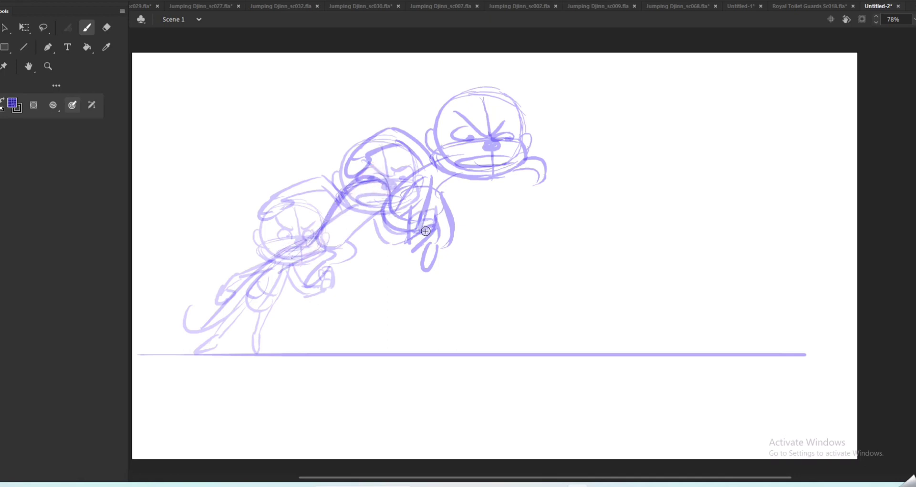
# Compare neighbouring frames, enlarge the complete airborne pose a little more, and advance to a new blank frame.
pyautogui.press(',')
pyautogui.press('.')
pyautogui.press('.')
pyautogui.press('q')
pyautogui.press(',')
pyautogui.click(552, 148)
pyautogui.moveTo(598, 68); pyautogui.dragTo(282, 286)
pyautogui.moveTo(548, 85); pyautogui.dragTo(532, 124)
pyautogui.press('.')
pyautogui.press('.')
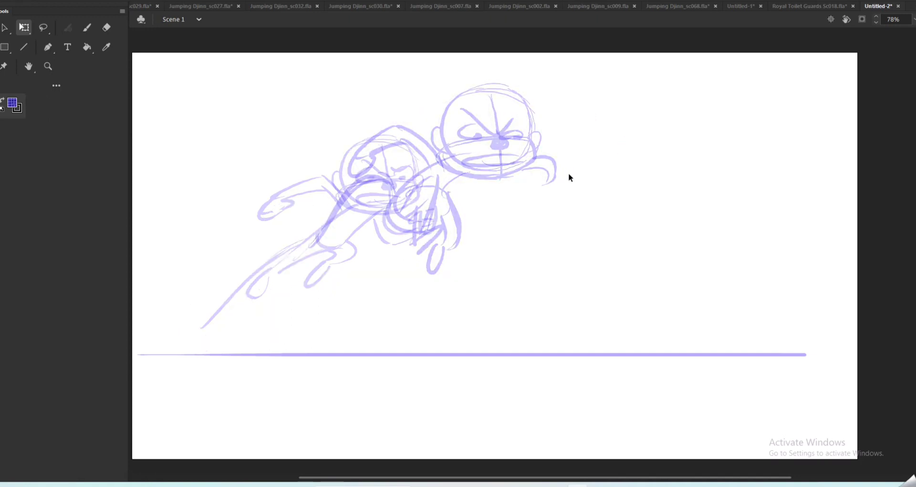
# Paste the head into the blank frame, enlarge and tilt it, and place it ahead of and slightly below the airborne pose's head.
pyautogui.hotkey('ctrl', 'shift', 'v')
pyautogui.moveTo(262, 234)
pyautogui.mouseDown()
pyautogui.moveTo(278, 213)
pyautogui.moveTo(564, 168)
pyautogui.moveTo(604, 116)
pyautogui.mouseUp()
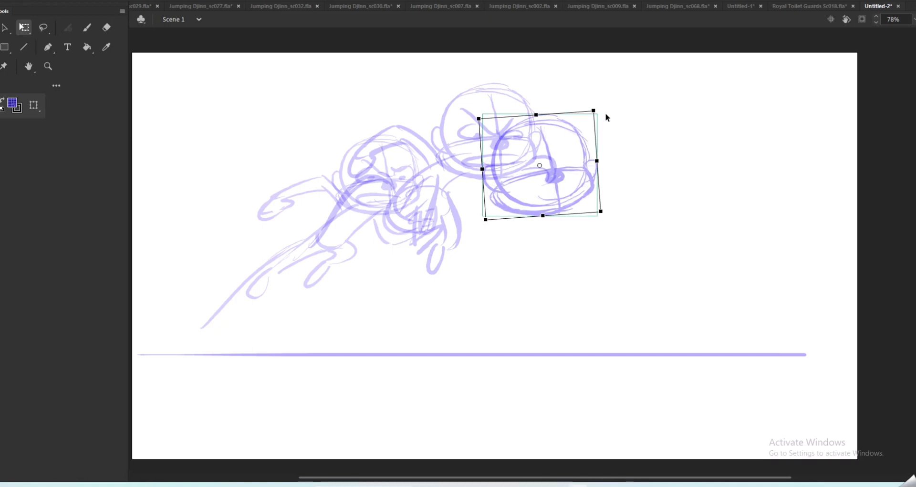
pyautogui.click(630, 127)
# Draw the descending pose's angry eyes and frowning mouth, and sketch its torso slanting forward down to rounded hips.
pyautogui.press('b')
pyautogui.moveTo(521, 152)
pyautogui.mouseDown()
pyautogui.moveTo(545, 162)
pyautogui.moveTo(533, 178)
pyautogui.moveTo(538, 163)
pyautogui.moveTo(528, 170)
pyautogui.moveTo(559, 168)
pyautogui.moveTo(582, 157)
pyautogui.mouseUp()
pyautogui.moveTo(519, 177); pyautogui.dragTo(581, 155)
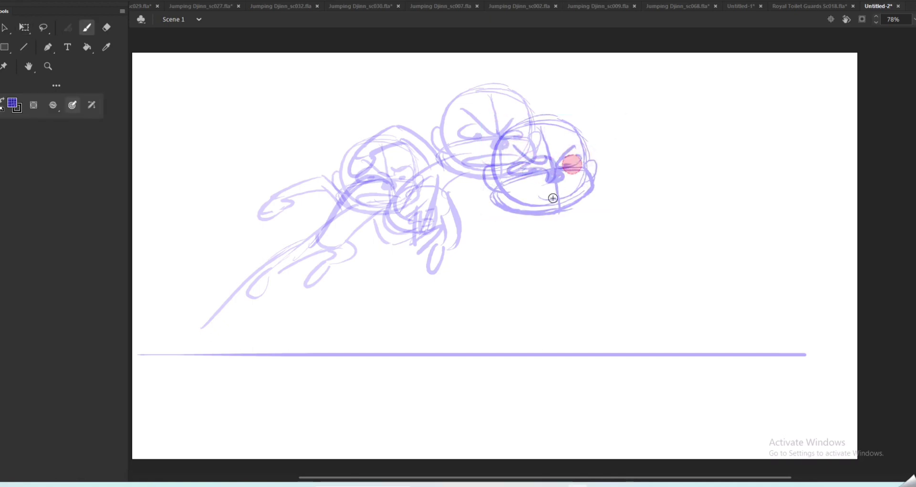
pyautogui.moveTo(534, 196)
pyautogui.mouseDown()
pyautogui.moveTo(579, 187)
pyautogui.moveTo(553, 199)
pyautogui.moveTo(570, 272)
pyautogui.mouseUp()
pyautogui.moveTo(571, 206)
pyautogui.mouseDown()
pyautogui.moveTo(607, 258)
pyautogui.moveTo(570, 260)
pyautogui.moveTo(600, 268)
pyautogui.mouseUp()
# Draw the descending pose's arms trailing up and back behind the head, each ending in a rough hand.
pyautogui.moveTo(448, 154); pyautogui.dragTo(525, 200)
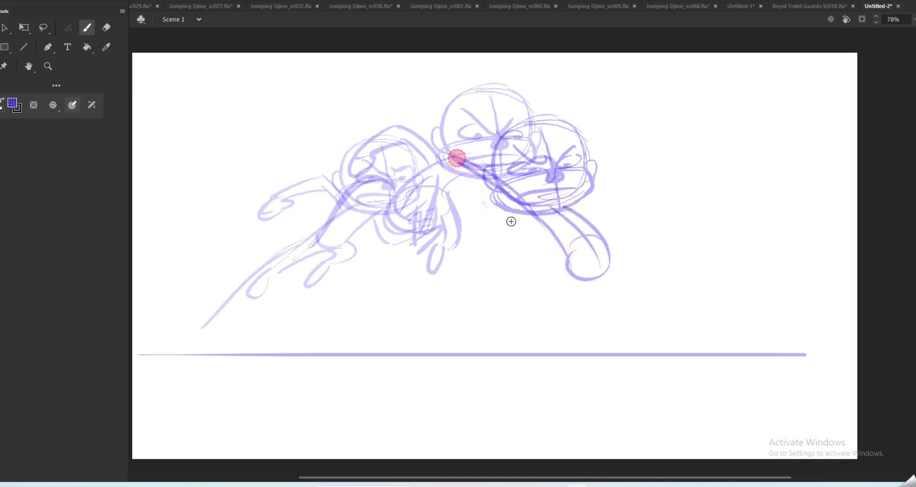
pyautogui.moveTo(452, 165); pyautogui.dragTo(492, 187)
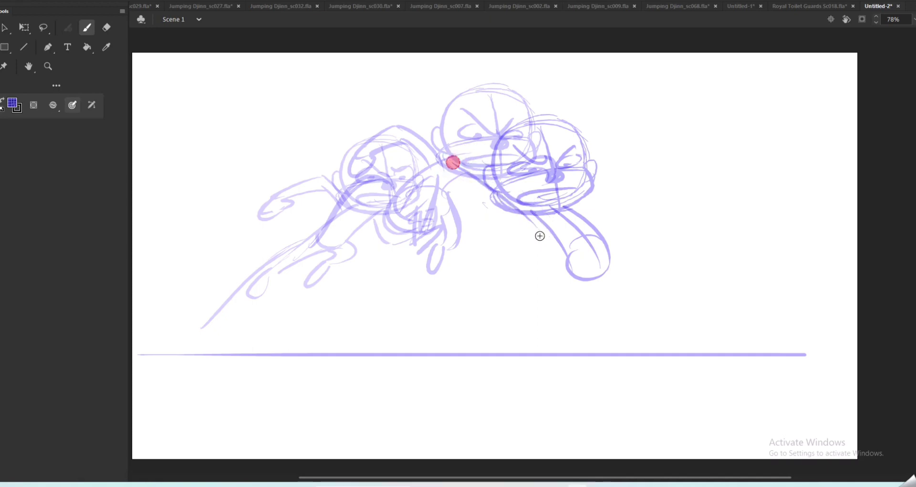
pyautogui.moveTo(462, 153); pyautogui.dragTo(522, 196)
pyautogui.hotkey('ctrl', 'z')
pyautogui.moveTo(461, 162); pyautogui.dragTo(522, 195)
pyautogui.moveTo(434, 161)
pyautogui.mouseDown()
pyautogui.moveTo(466, 155)
pyautogui.moveTo(457, 166)
pyautogui.moveTo(469, 153)
pyautogui.moveTo(455, 161)
pyautogui.moveTo(427, 150)
pyautogui.mouseUp()
pyautogui.moveTo(499, 115)
pyautogui.mouseDown()
pyautogui.moveTo(567, 207)
pyautogui.moveTo(551, 184)
pyautogui.mouseUp()
pyautogui.hotkey('ctrl', 'z')
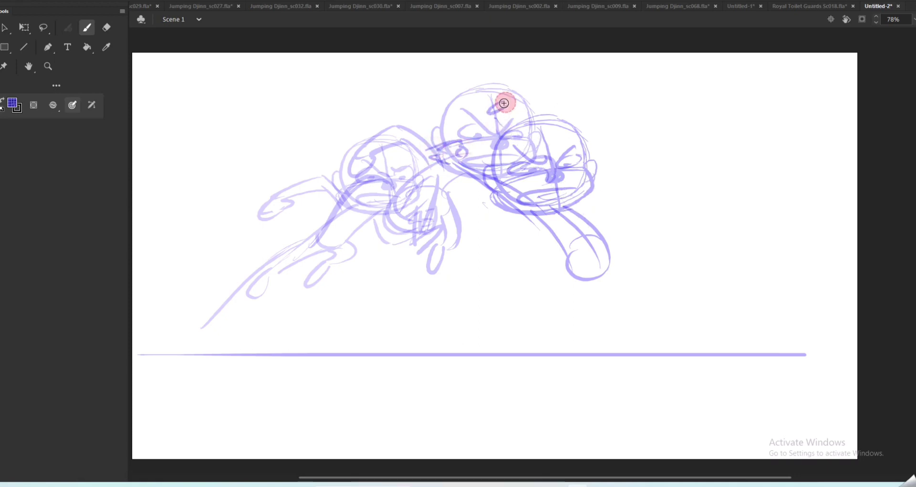
pyautogui.moveTo(501, 102)
pyautogui.mouseDown()
pyautogui.moveTo(491, 99)
pyautogui.moveTo(486, 118)
pyautogui.moveTo(501, 133)
pyautogui.mouseUp()
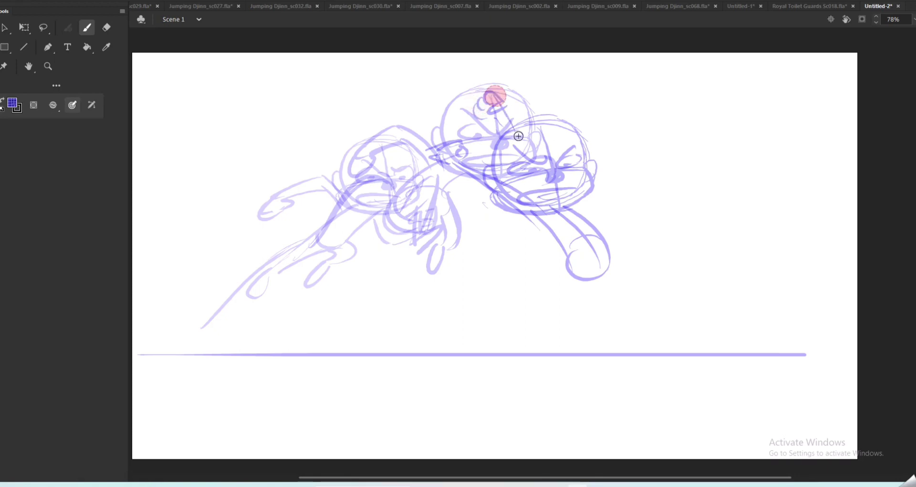
# Brush the descending pose's straight leg from the hips down toward the ground line, ending in a pointed foot.
pyautogui.click(568, 206)
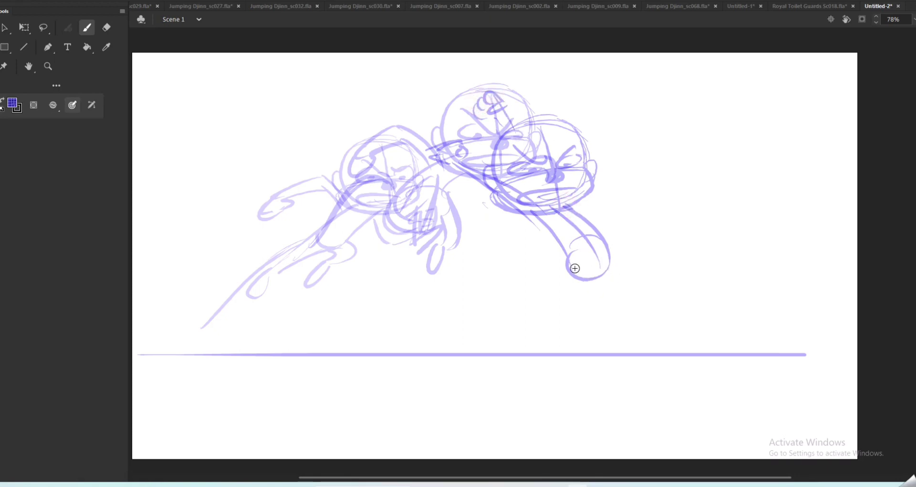
pyautogui.moveTo(567, 257); pyautogui.dragTo(620, 324)
pyautogui.hotkey('ctrl', 'z')
pyautogui.moveTo(534, 215); pyautogui.dragTo(618, 331)
pyautogui.moveTo(547, 233); pyautogui.dragTo(614, 327)
pyautogui.moveTo(593, 272)
pyautogui.mouseDown()
pyautogui.moveTo(625, 341)
pyautogui.moveTo(637, 321)
pyautogui.mouseUp()
# Add the descending pose's other leg bent forward with its foot, and erase the excess strokes behind the hips.
pyautogui.moveTo(605, 244)
pyautogui.mouseDown()
pyautogui.moveTo(615, 228)
pyautogui.moveTo(637, 271)
pyautogui.moveTo(625, 256)
pyautogui.mouseUp()
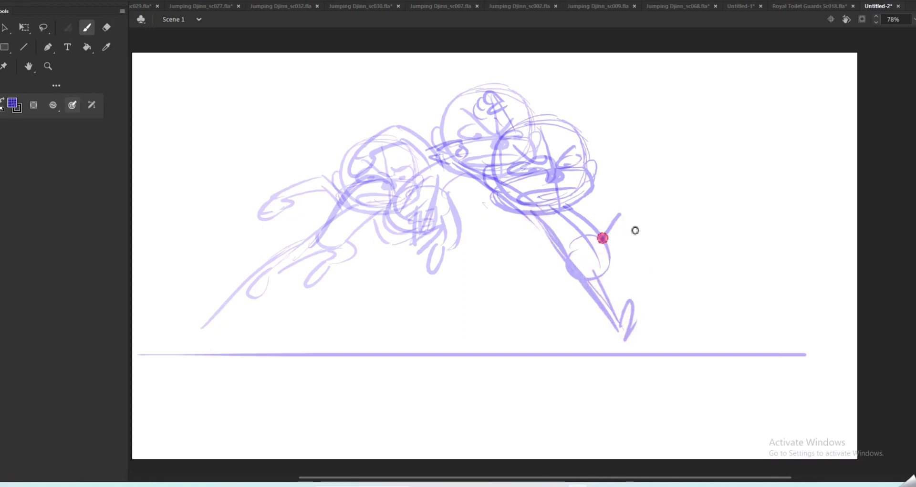
pyautogui.moveTo(628, 225); pyautogui.dragTo(631, 246)
pyautogui.moveTo(602, 261)
pyautogui.mouseDown()
pyautogui.moveTo(614, 249)
pyautogui.moveTo(619, 268)
pyautogui.mouseUp()
pyautogui.moveTo(620, 271)
pyautogui.mouseDown()
pyautogui.moveTo(647, 243)
pyautogui.moveTo(641, 252)
pyautogui.mouseUp()
pyautogui.moveTo(649, 243)
pyautogui.mouseDown()
pyautogui.moveTo(621, 281)
pyautogui.moveTo(648, 245)
pyautogui.mouseUp()
pyautogui.moveTo(593, 262); pyautogui.dragTo(625, 346)
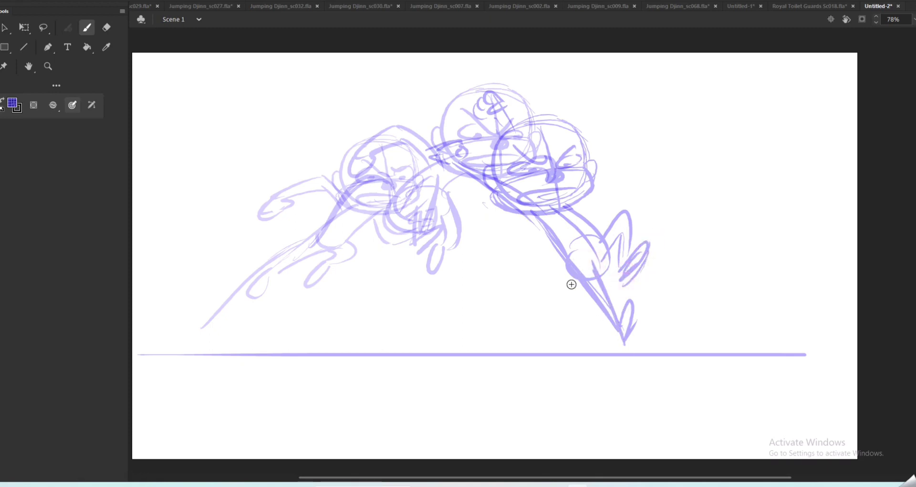
pyautogui.press('e')
pyautogui.moveTo(546, 231); pyautogui.dragTo(596, 333)
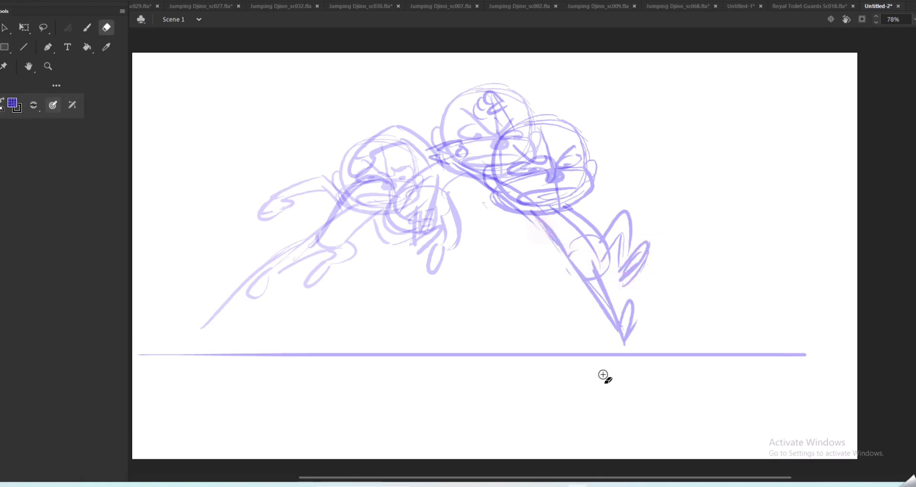
# Brush the descending pose's long tail streaming up and back from the hips, redrawing strokes that miss the curve.
pyautogui.press('b')
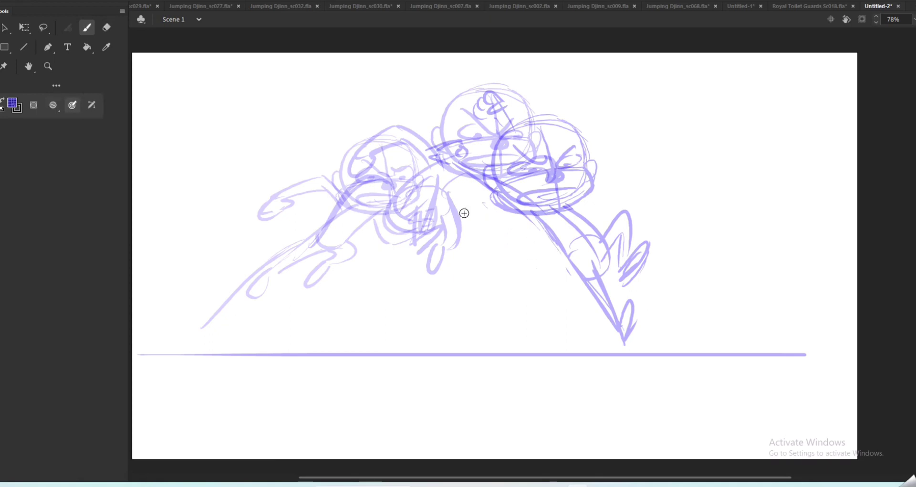
pyautogui.moveTo(416, 180); pyautogui.dragTo(539, 265)
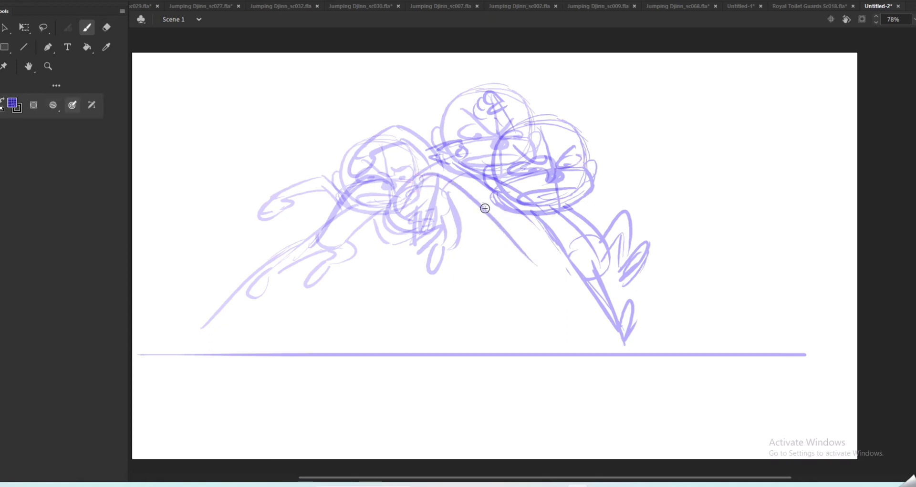
pyautogui.moveTo(441, 181); pyautogui.dragTo(570, 273)
pyautogui.hotkey('ctrl', 'z')
pyautogui.hotkey('ctrl', 'z')
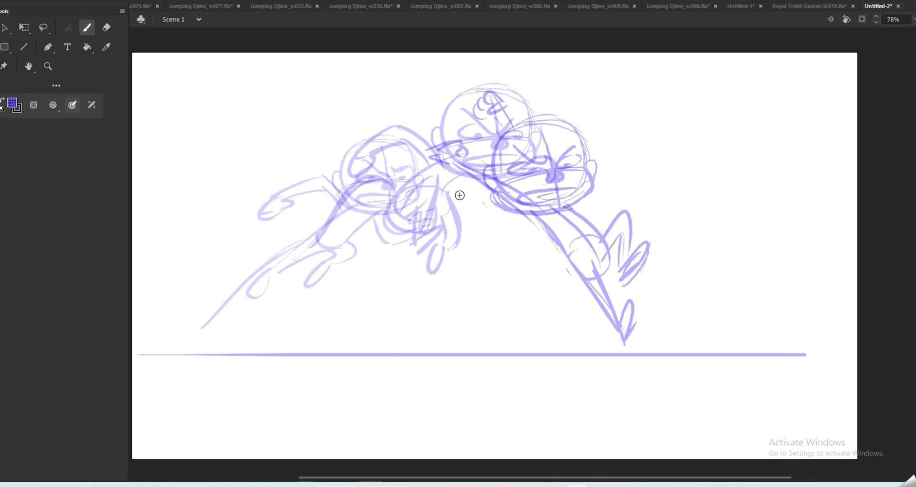
pyautogui.moveTo(447, 180); pyautogui.dragTo(562, 270)
pyautogui.moveTo(479, 199); pyautogui.dragTo(585, 285)
pyautogui.hotkey('ctrl', 'z')
pyautogui.moveTo(500, 216); pyautogui.dragTo(582, 286)
pyautogui.moveTo(544, 258); pyautogui.dragTo(586, 279)
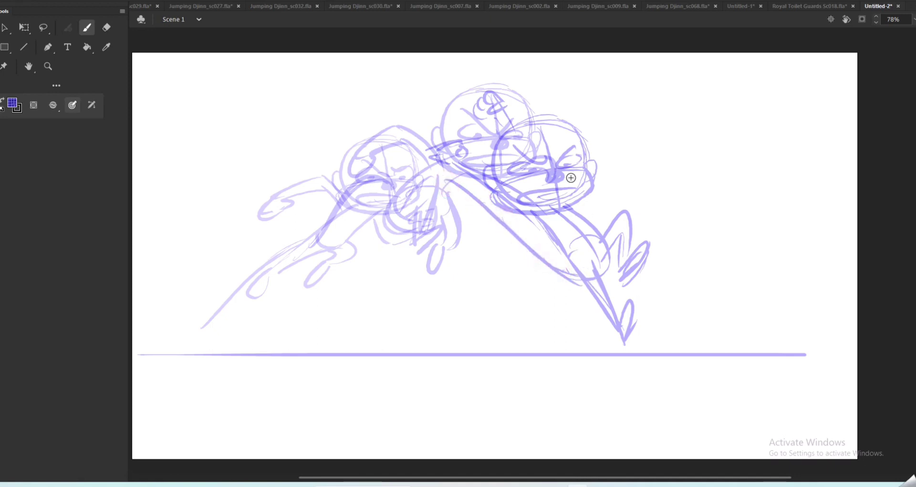
# Show the Timeline panel, move it over the stage, step back to frame 26 and enlarge the panel.
pyautogui.click(300, 1)
pyautogui.click(318, 50)
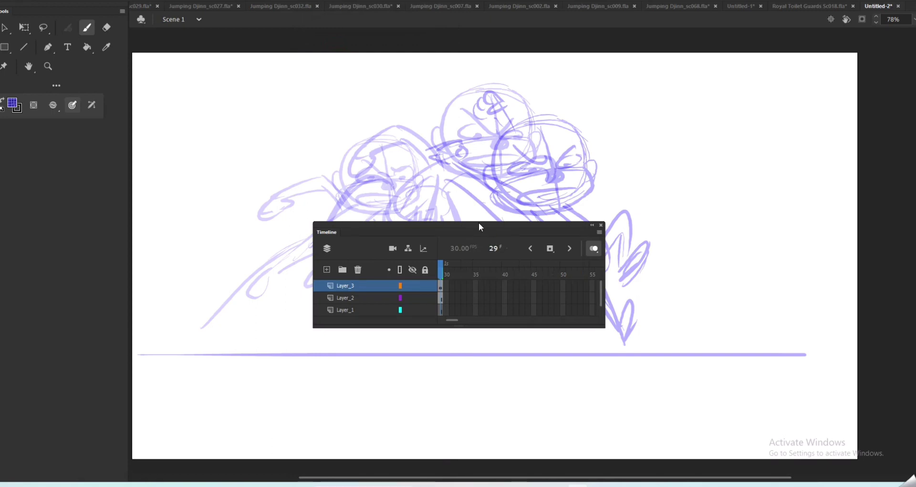
pyautogui.moveTo(479, 222); pyautogui.dragTo(407, 237)
pyautogui.moveTo(381, 338); pyautogui.dragTo(377, 338)
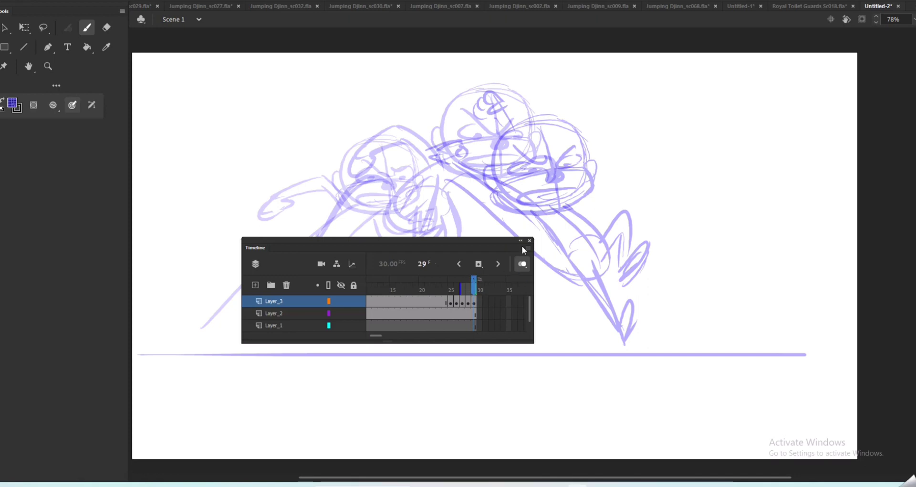
pyautogui.moveTo(478, 282); pyautogui.dragTo(458, 292)
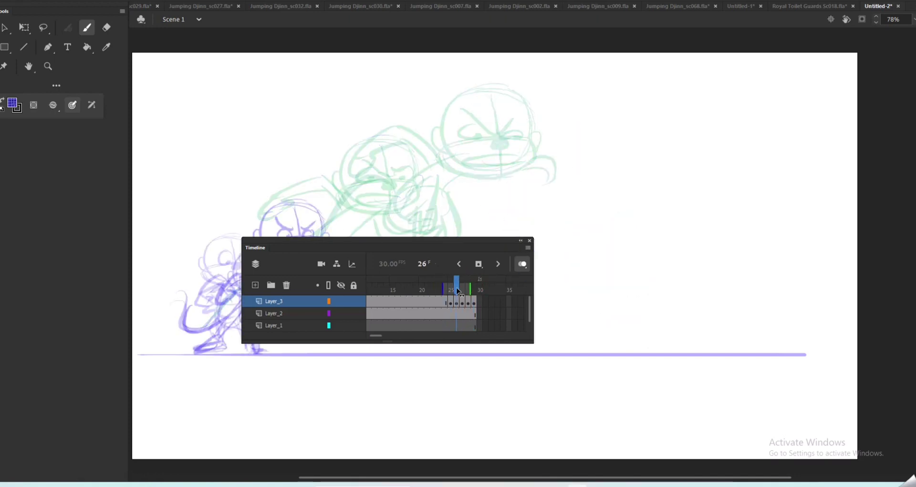
pyautogui.moveTo(442, 341); pyautogui.dragTo(437, 383)
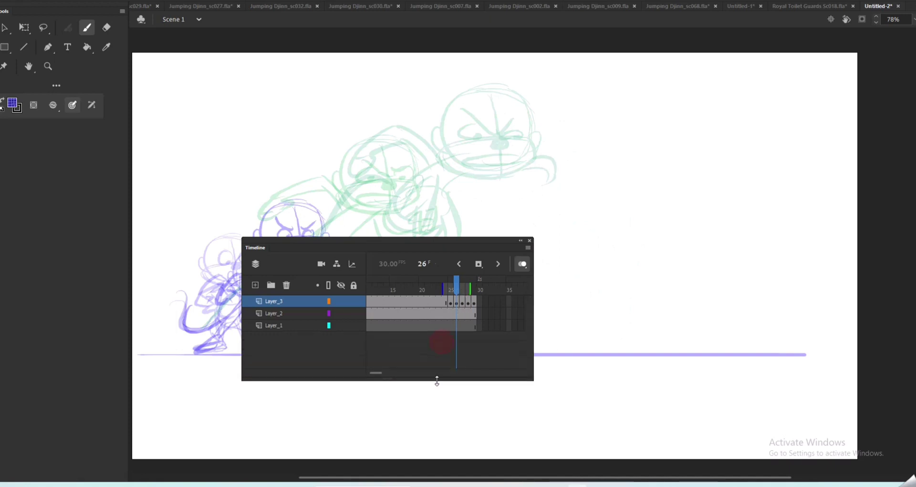
pyautogui.moveTo(534, 304); pyautogui.dragTo(558, 304)
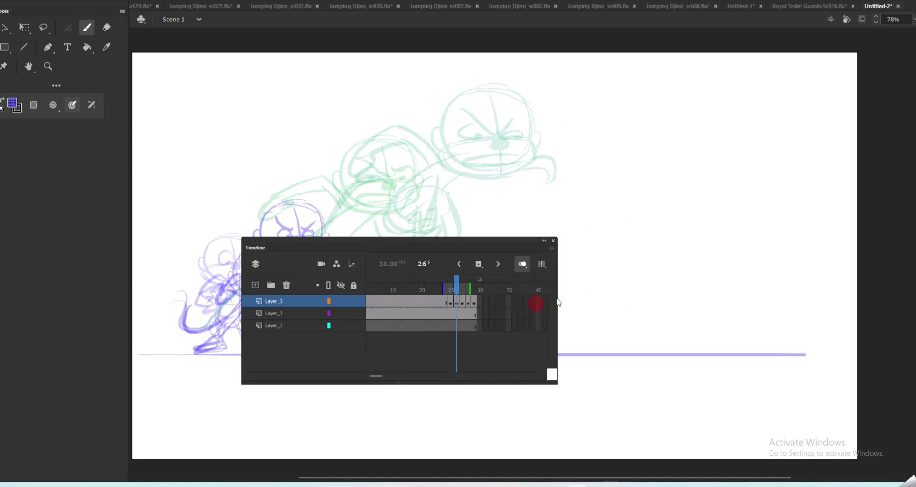
# Turn off onion skinning, zoom the stage out to 39% with the Timeline beside it, and scrub through the leap's frames.
pyautogui.click(525, 269)
pyautogui.moveTo(462, 292)
pyautogui.mouseDown()
pyautogui.moveTo(437, 291)
pyautogui.moveTo(480, 285)
pyautogui.moveTo(455, 285)
pyautogui.mouseUp()
pyautogui.hotkey('ctrl', '-')
pyautogui.moveTo(452, 243); pyautogui.dragTo(342, 311)
pyautogui.moveTo(335, 344)
pyautogui.mouseDown()
pyautogui.moveTo(353, 343)
pyautogui.moveTo(321, 343)
pyautogui.moveTo(353, 340)
pyautogui.mouseUp()
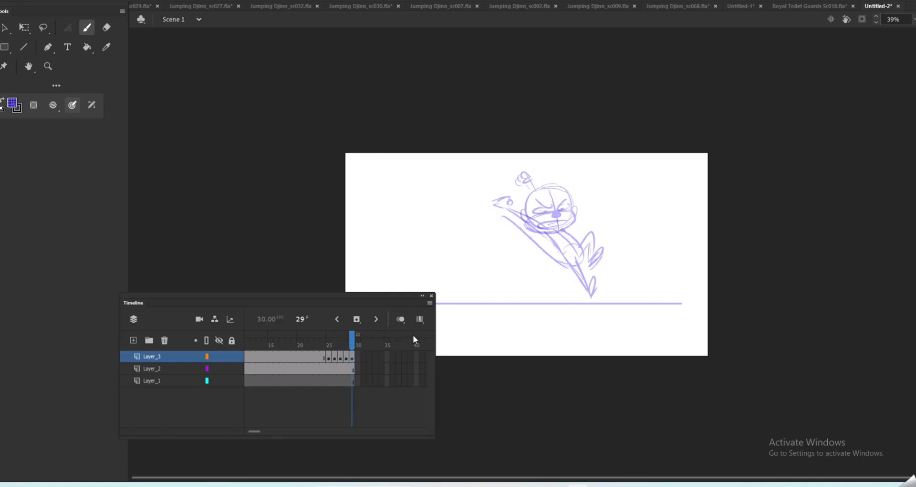
# Advance to a blank frame 30, and close and reopen the Timeline panel.
pyautogui.press('.')
pyautogui.click(431, 296)
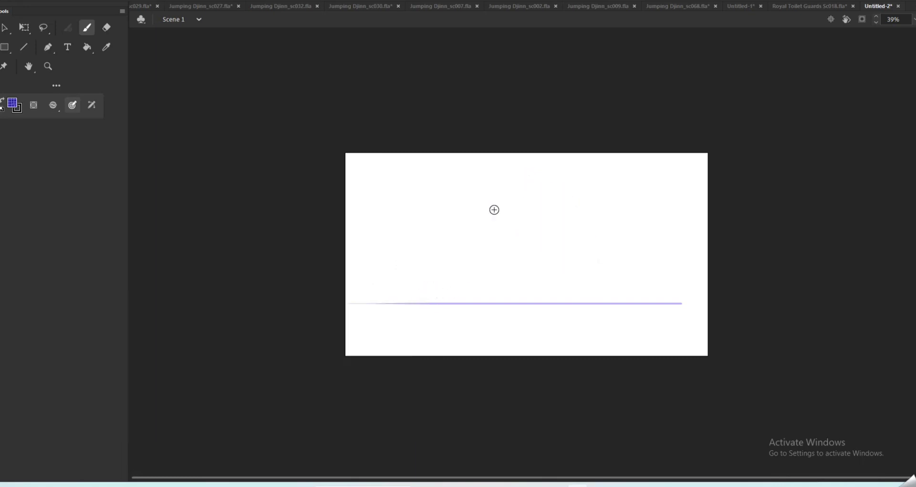
pyautogui.click(281, 1)
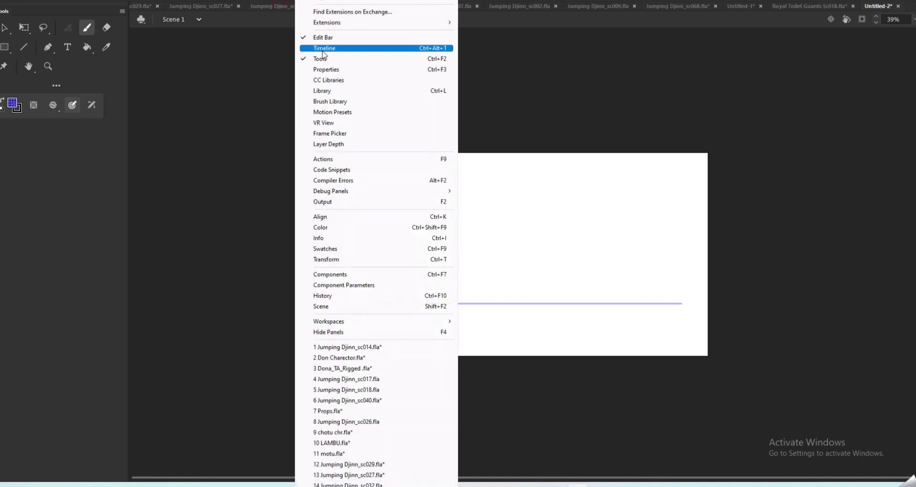
pyautogui.click(329, 53)
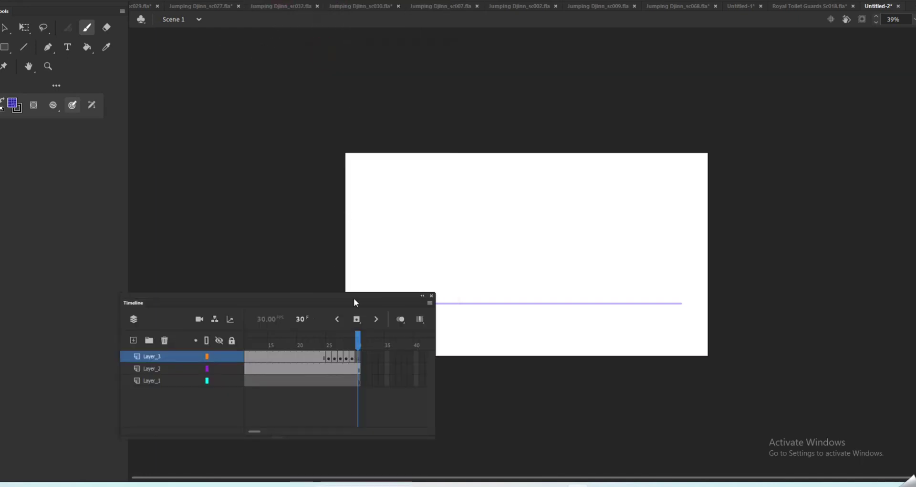
# Turn on onion skinning with its range reduced to the previous frame, and close the Timeline panel.
pyautogui.click(400, 320)
pyautogui.moveTo(342, 345); pyautogui.dragTo(351, 344)
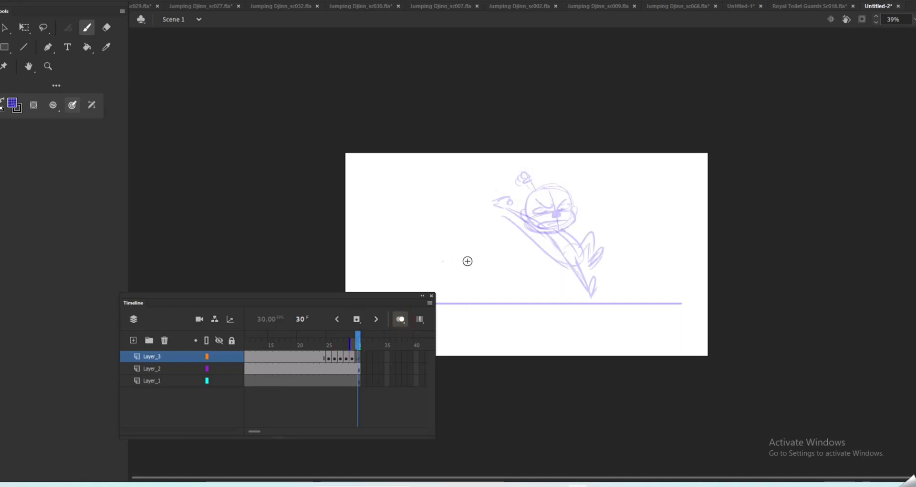
pyautogui.click(431, 296)
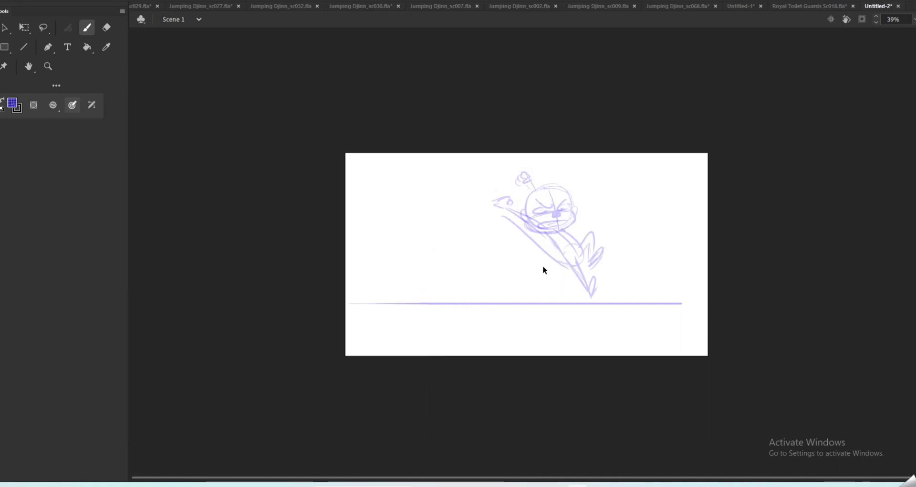
# Paste the head in place on frame 30, move it down and right of the previous pose and tilt it slightly counterclockwise.
pyautogui.hotkey('ctrl', 'shift', 'v')
pyautogui.press('q')
pyautogui.moveTo(409, 244)
pyautogui.mouseDown()
pyautogui.moveTo(432, 226)
pyautogui.moveTo(499, 243)
pyautogui.moveTo(623, 223)
pyautogui.mouseUp()
pyautogui.press('z')
pyautogui.moveTo(513, 174); pyautogui.dragTo(647, 368)
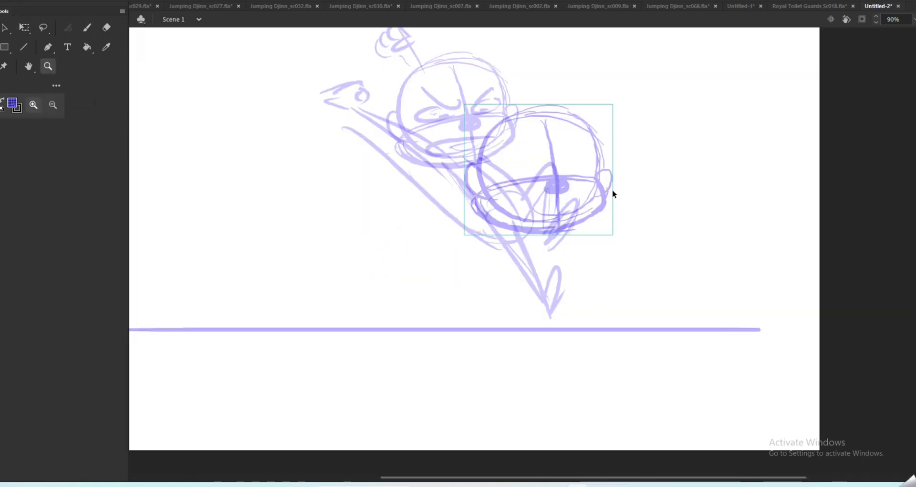
pyautogui.press('q')
pyautogui.moveTo(621, 113); pyautogui.dragTo(611, 106)
pyautogui.moveTo(587, 166); pyautogui.dragTo(602, 165)
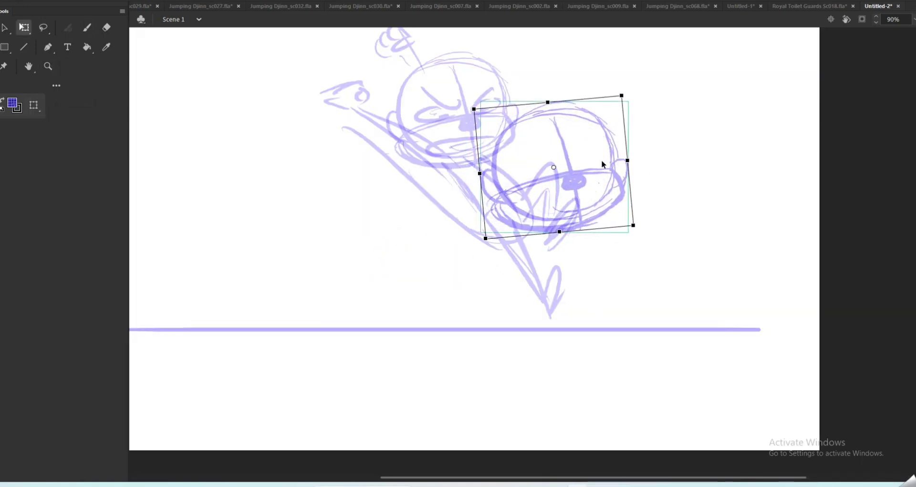
pyautogui.press('b')
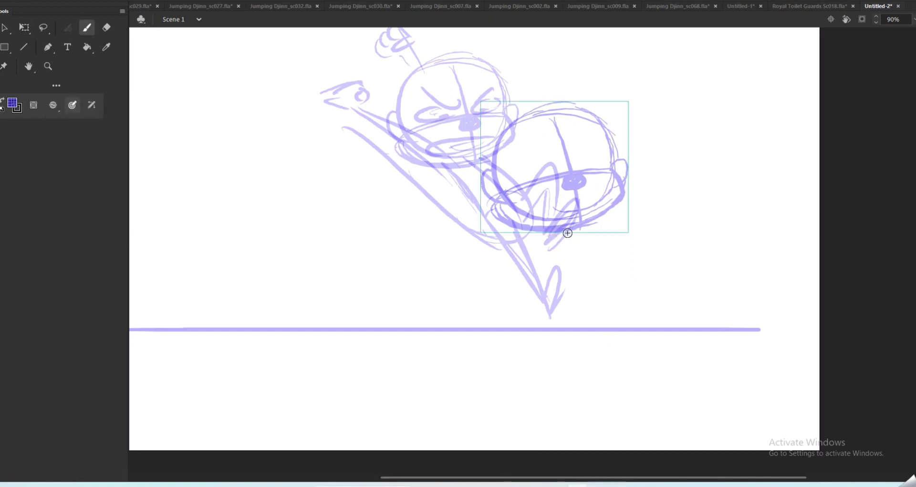
# Brush the stretched torso slanting down from the head, with curved sides, hip contours and a centre line.
pyautogui.moveTo(588, 230)
pyautogui.mouseDown()
pyautogui.moveTo(576, 229)
pyautogui.moveTo(613, 371)
pyautogui.moveTo(667, 328)
pyautogui.mouseUp()
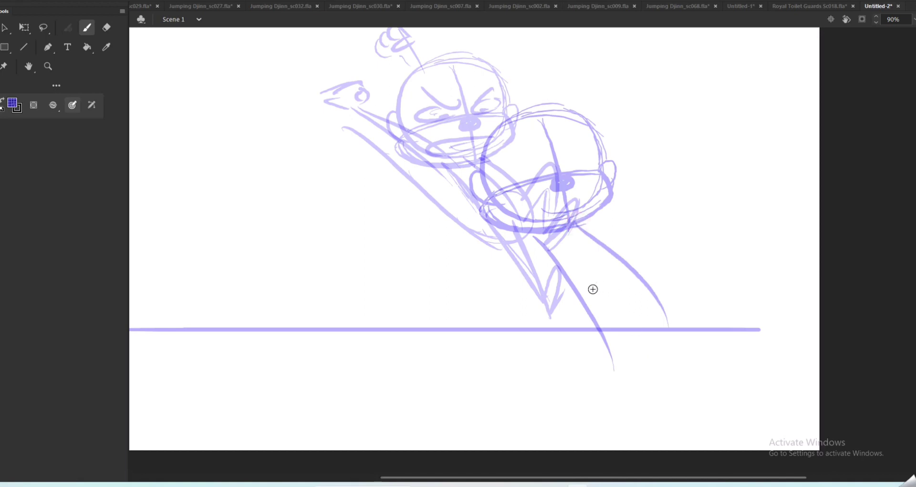
pyautogui.moveTo(586, 301); pyautogui.dragTo(637, 274)
pyautogui.moveTo(600, 326); pyautogui.dragTo(648, 315)
pyautogui.moveTo(559, 230); pyautogui.dragTo(634, 320)
# Brush both legs reaching below the ground line with pointed feet, and reinforce the hips and torso centre line.
pyautogui.moveTo(579, 281); pyautogui.dragTo(645, 430)
pyautogui.moveTo(662, 392); pyautogui.dragTo(645, 431)
pyautogui.moveTo(615, 253); pyautogui.dragTo(696, 388)
pyautogui.moveTo(639, 324); pyautogui.dragTo(706, 400)
pyautogui.moveTo(718, 367)
pyautogui.mouseDown()
pyautogui.moveTo(706, 403)
pyautogui.moveTo(637, 421)
pyautogui.mouseUp()
pyautogui.moveTo(610, 334); pyautogui.dragTo(652, 313)
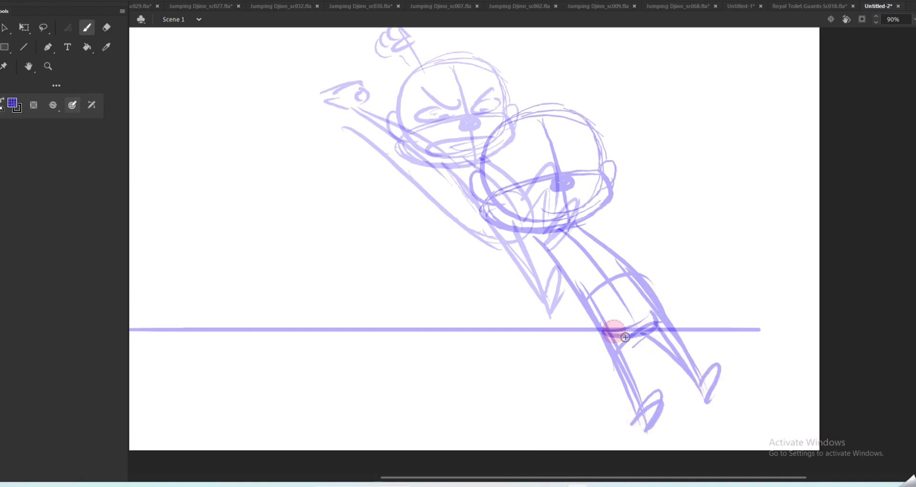
pyautogui.moveTo(563, 229); pyautogui.dragTo(645, 330)
# Brush one arm trailing up and back from the shoulder with its hand, plus a short stroke for the far arm.
pyautogui.moveTo(413, 143); pyautogui.dragTo(545, 236)
pyautogui.moveTo(413, 125); pyautogui.dragTo(544, 253)
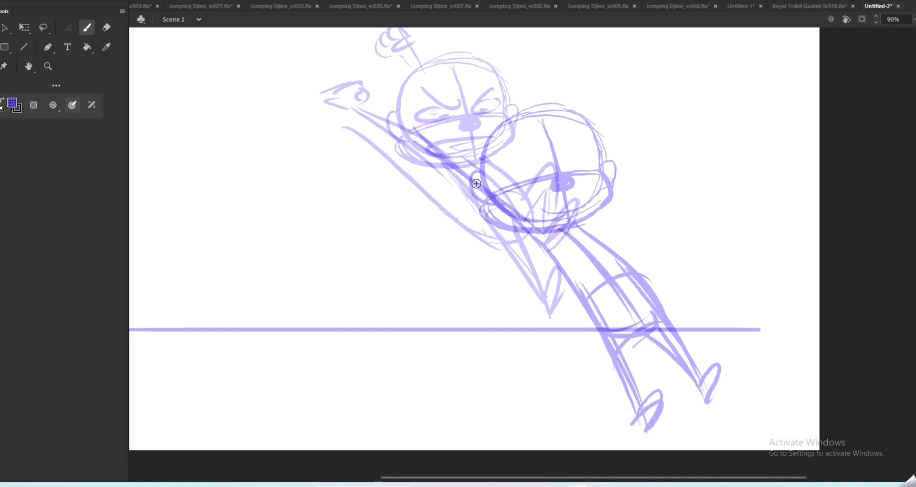
pyautogui.moveTo(415, 144)
pyautogui.mouseDown()
pyautogui.moveTo(551, 267)
pyautogui.moveTo(547, 234)
pyautogui.mouseUp()
pyautogui.moveTo(434, 157); pyautogui.dragTo(446, 143)
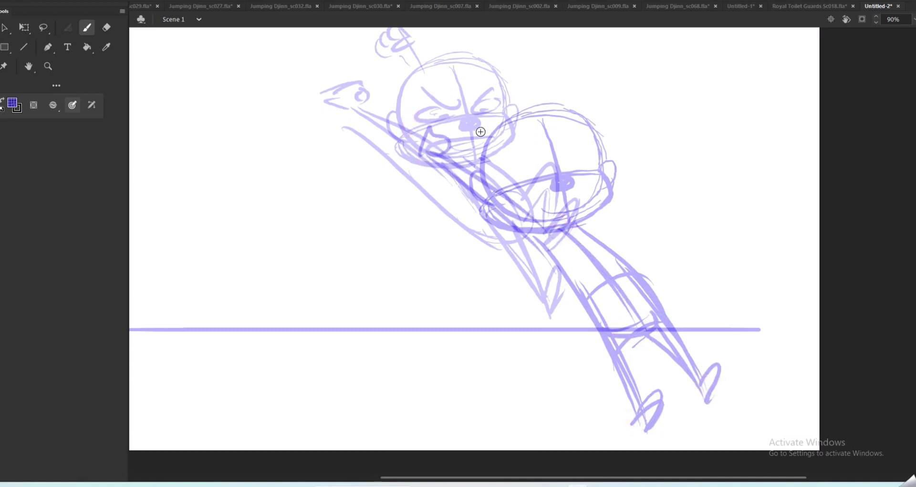
pyautogui.click(501, 102)
# Brush the tail streaming up and back from the hips, undoing the first strokes and redrawing it.
pyautogui.moveTo(459, 207)
pyautogui.mouseDown()
pyautogui.moveTo(579, 302)
pyautogui.moveTo(603, 356)
pyautogui.moveTo(610, 341)
pyautogui.mouseUp()
pyautogui.hotkey('ctrl', 'z')
pyautogui.hotkey('ctrl', 'z')
pyautogui.hotkey('ctrl', 'z')
pyautogui.hotkey('ctrl', 'z')
pyautogui.moveTo(462, 211); pyautogui.dragTo(604, 340)
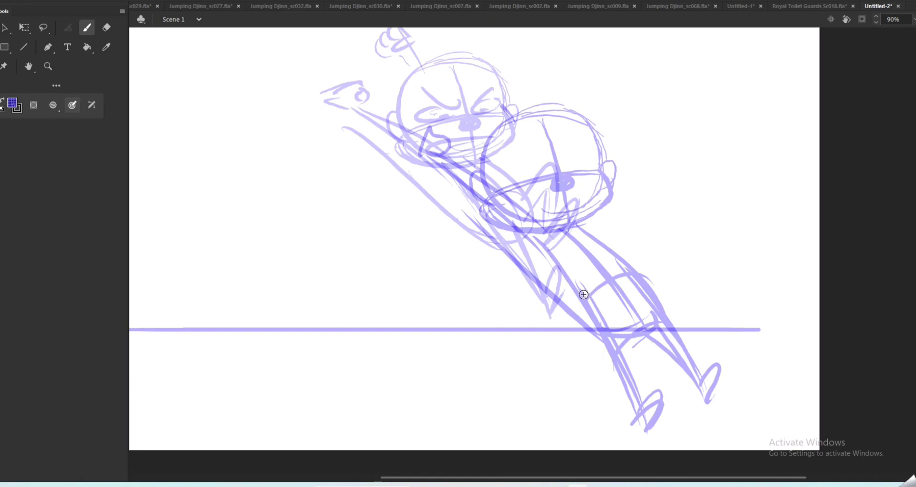
# Add blank keyframes on Layer_3 up to frame 33 and show the Timeline panel.
pyautogui.hotkey('alt', 'shift', 'o')
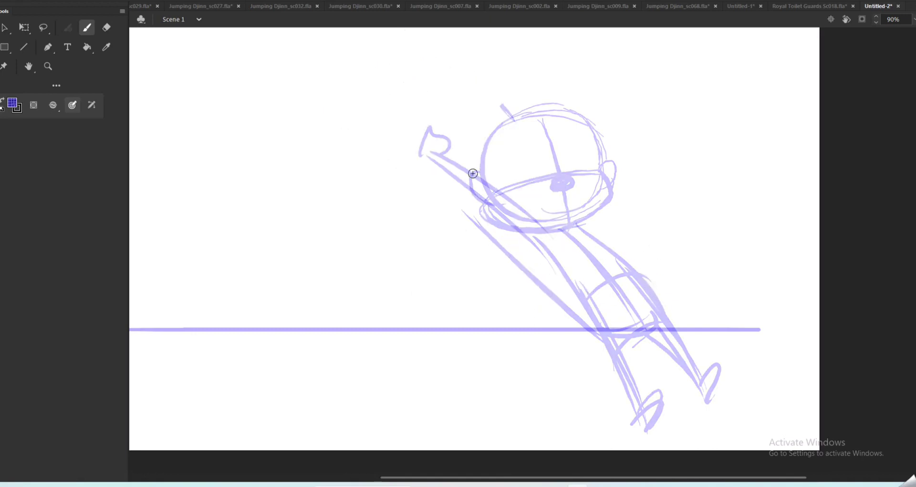
pyautogui.click(282, 2)
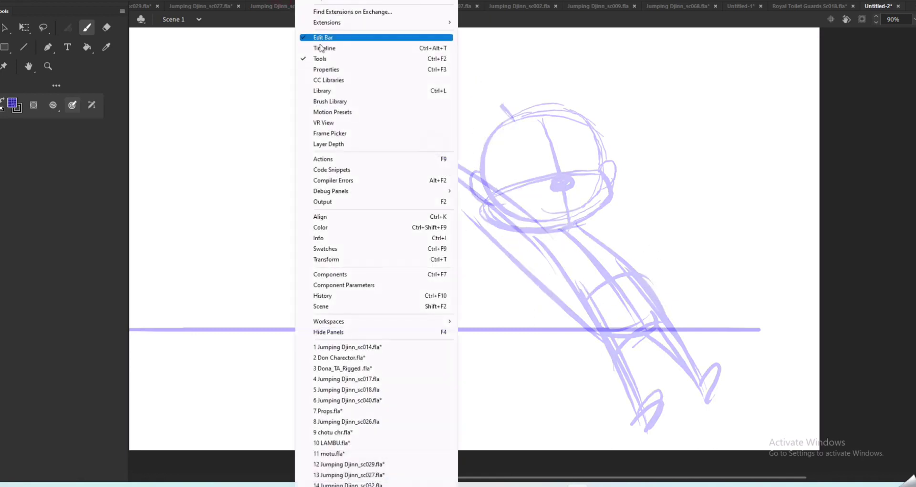
pyautogui.click(321, 45)
pyautogui.press('F7')
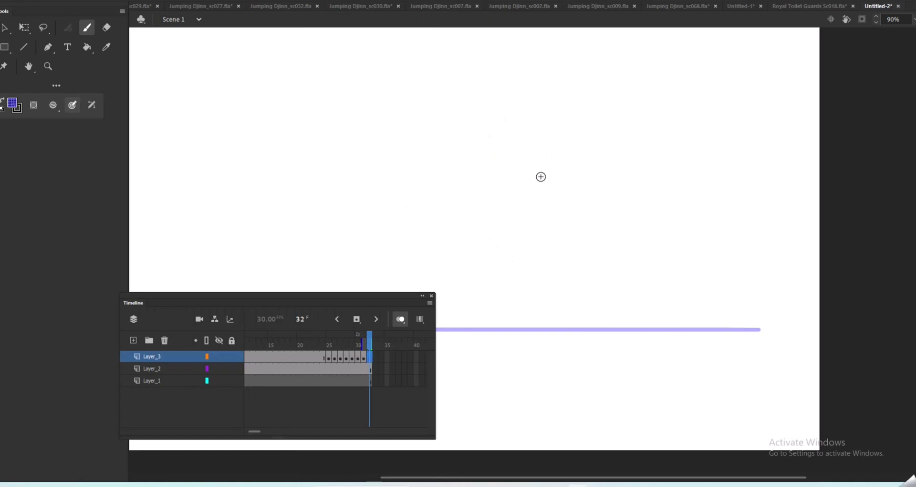
pyautogui.click(431, 296)
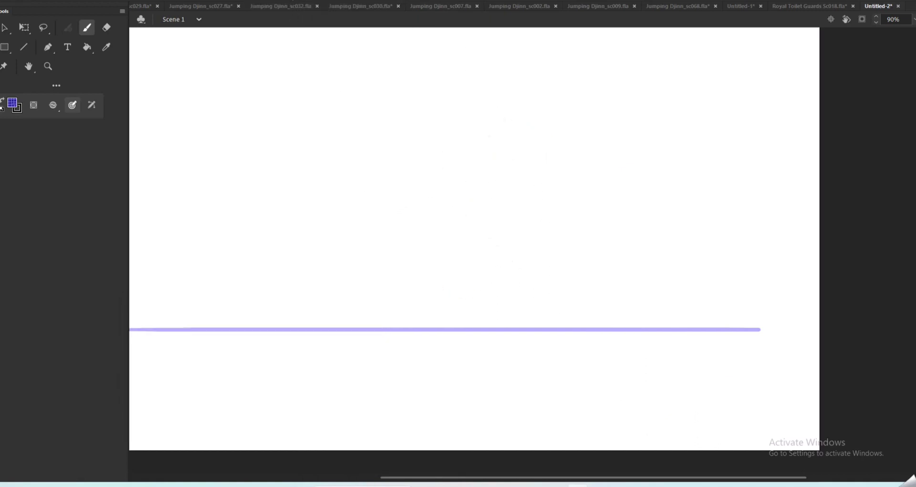
pyautogui.click(296, 1)
pyautogui.click(334, 48)
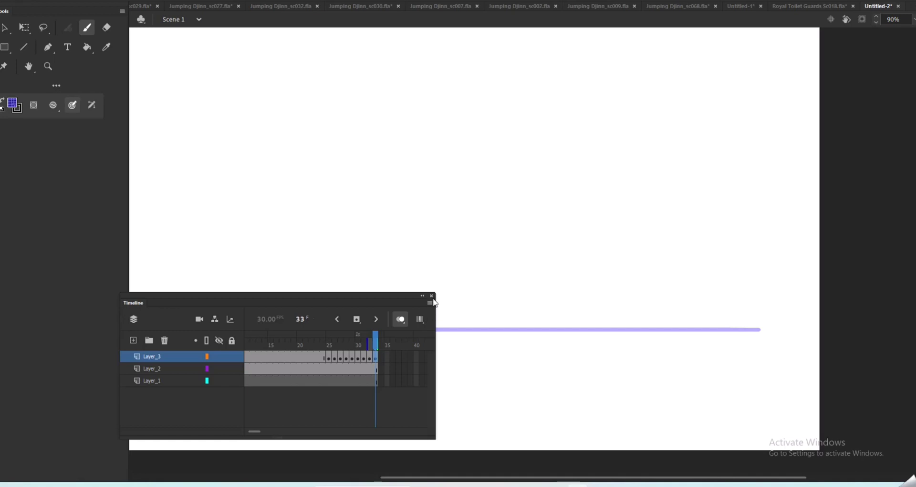
# Move the Timeline panel aside, turn off onion skinning and return to the drawn pose on frame 30.
pyautogui.moveTo(363, 302); pyautogui.dragTo(341, 281)
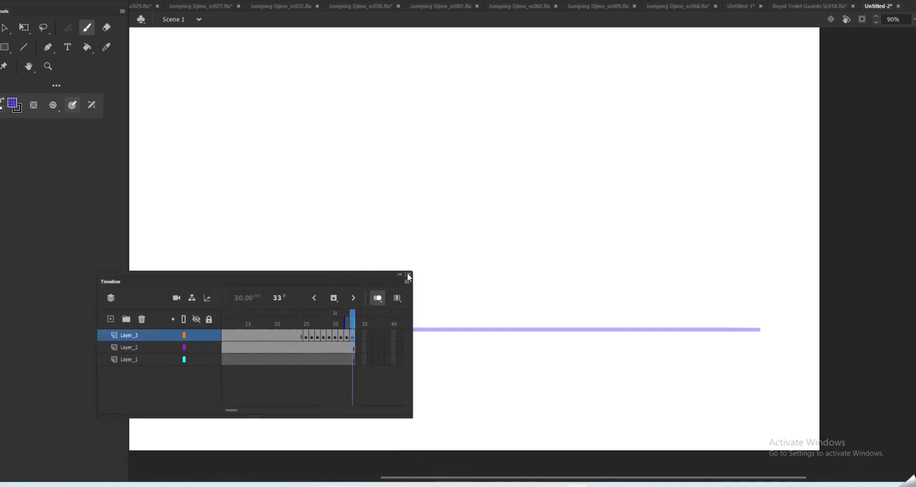
pyautogui.click(341, 337)
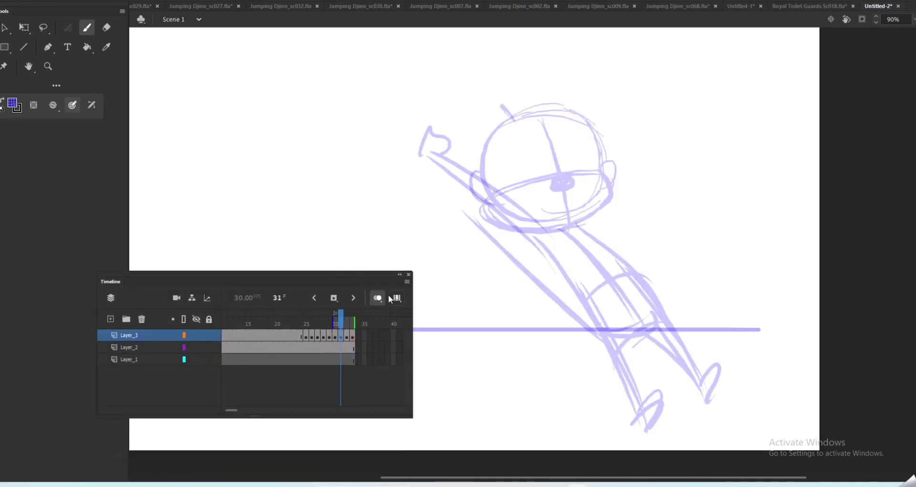
pyautogui.click(377, 298)
pyautogui.click(347, 338)
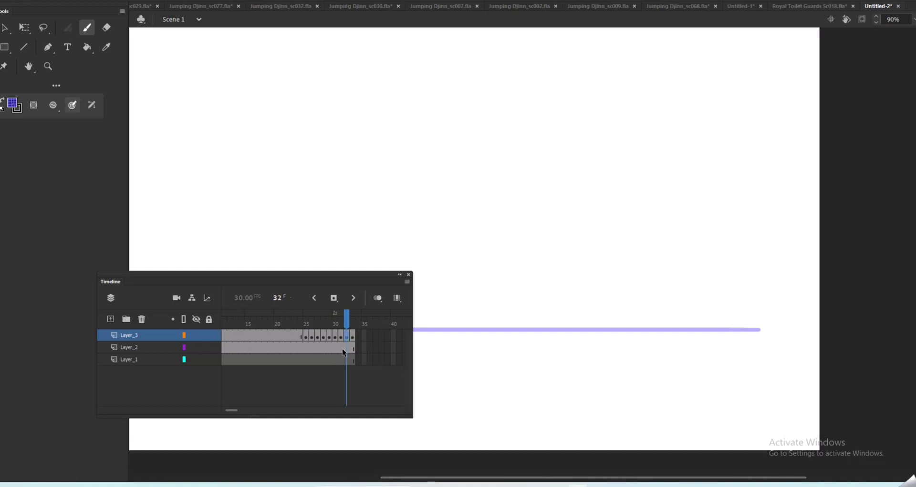
pyautogui.click(342, 338)
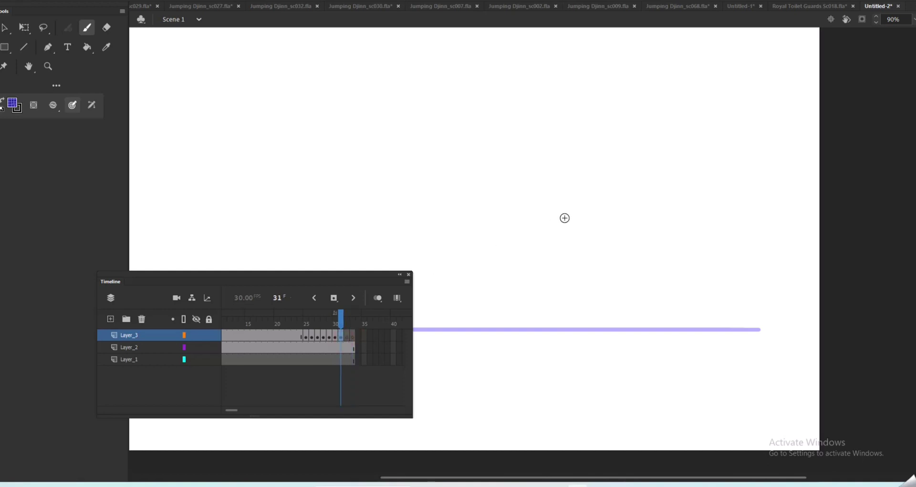
pyautogui.moveTo(337, 340); pyautogui.dragTo(337, 328)
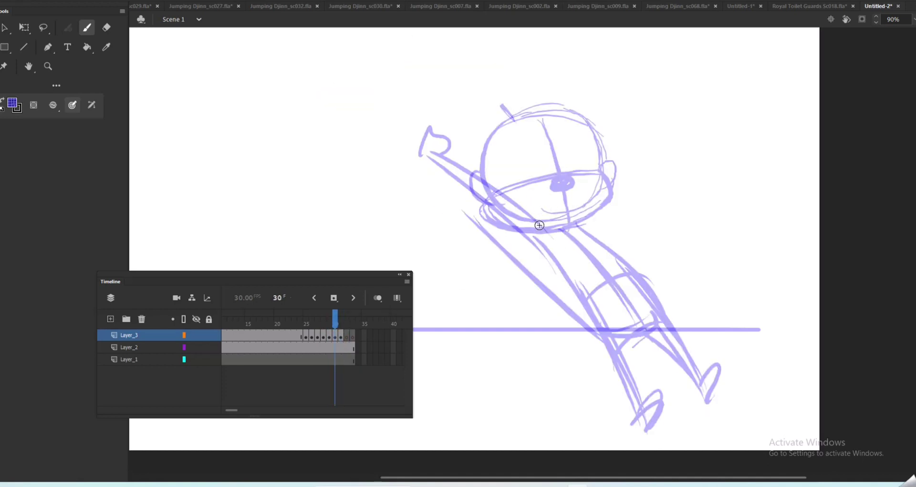
# Close the Timeline panel and brush an angry mouth, eyes and slanted brows on frame 30's head.
pyautogui.click(409, 275)
pyautogui.moveTo(527, 210); pyautogui.dragTo(582, 195)
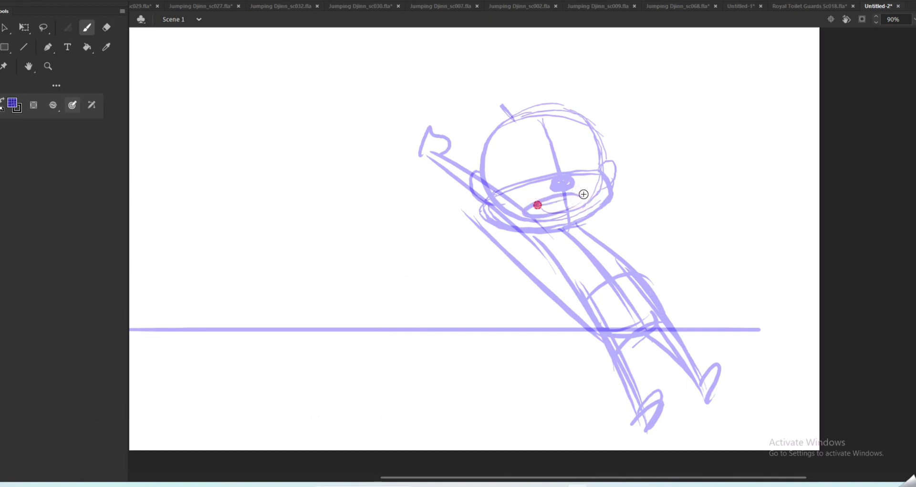
pyautogui.moveTo(515, 151)
pyautogui.mouseDown()
pyautogui.moveTo(573, 170)
pyautogui.moveTo(587, 153)
pyautogui.mouseUp()
# Select frame 30's head group and copy it in place onto frame 31.
pyautogui.press('v')
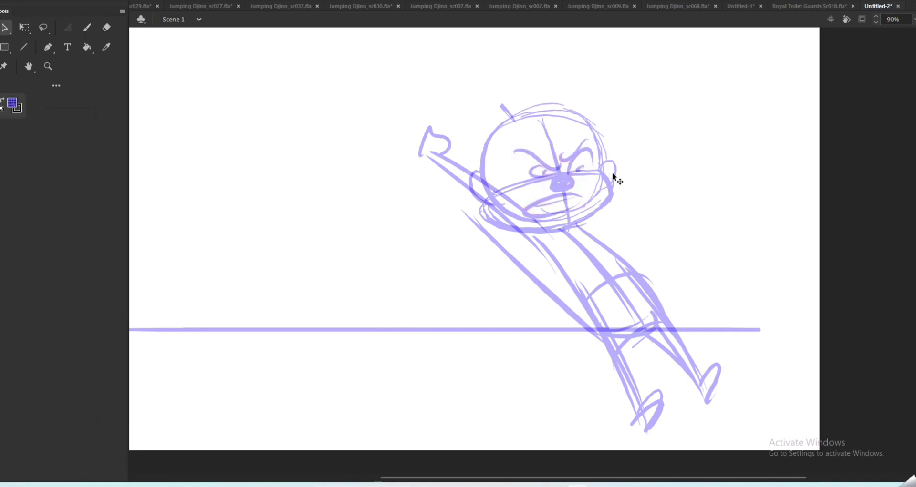
pyautogui.moveTo(643, 144); pyautogui.dragTo(578, 197)
pyautogui.moveTo(636, 181); pyautogui.dragTo(604, 205)
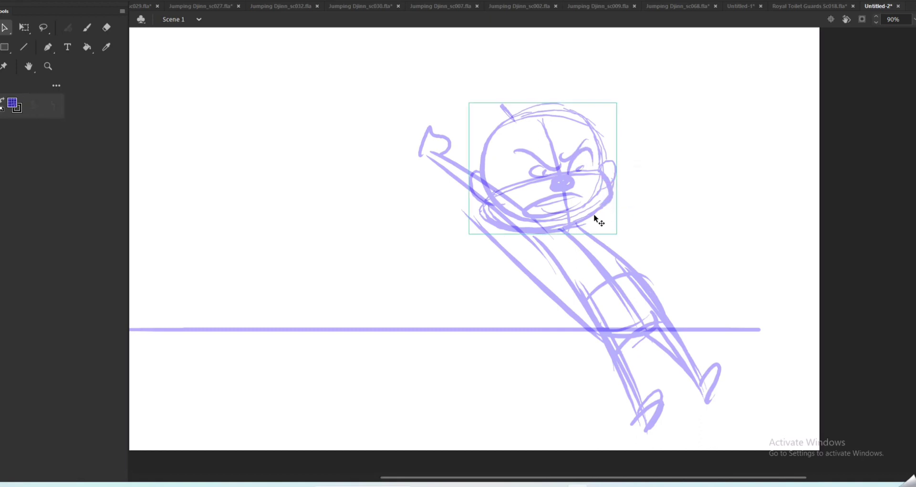
pyautogui.click(291, 1)
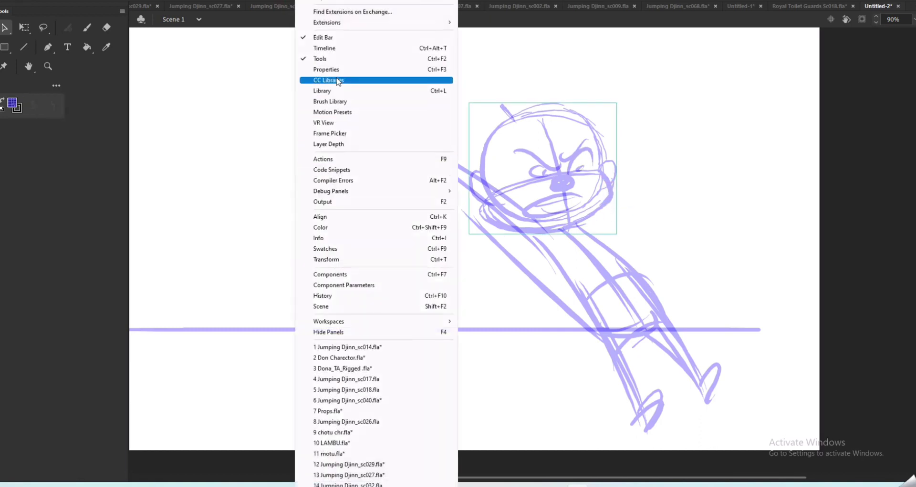
pyautogui.click(333, 58)
pyautogui.click(342, 337)
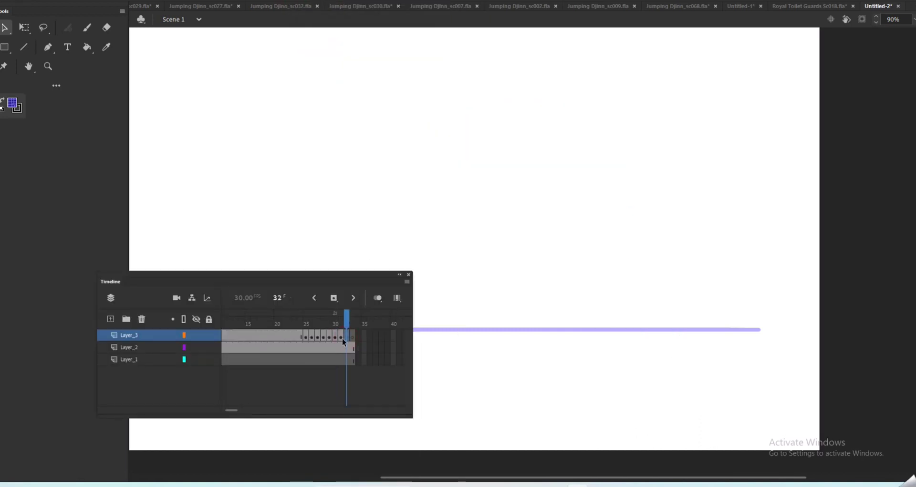
pyautogui.click(409, 275)
pyautogui.press(',')
pyautogui.hotkey('ctrl', '-')
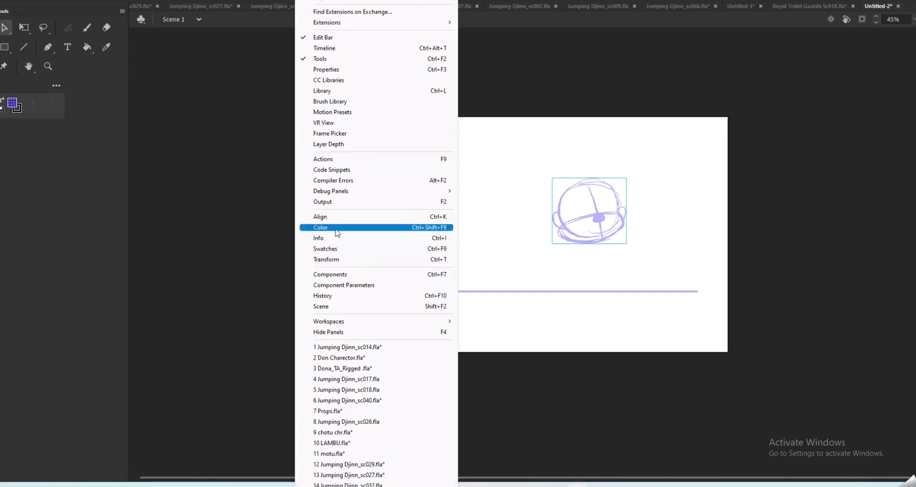
# Hide the Tools panel and turn on onion skinning at frame 31, closing the Timeline panel again.
pyautogui.click(342, 58)
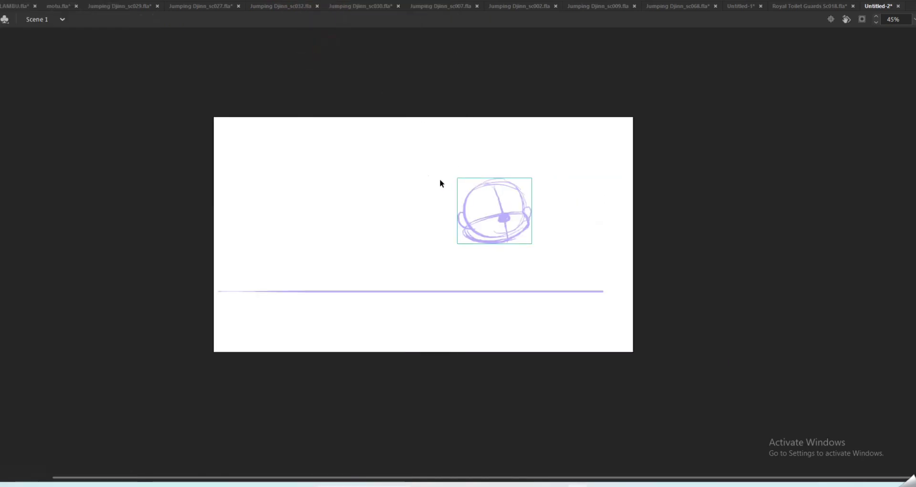
pyautogui.click(282, 1)
pyautogui.click(324, 48)
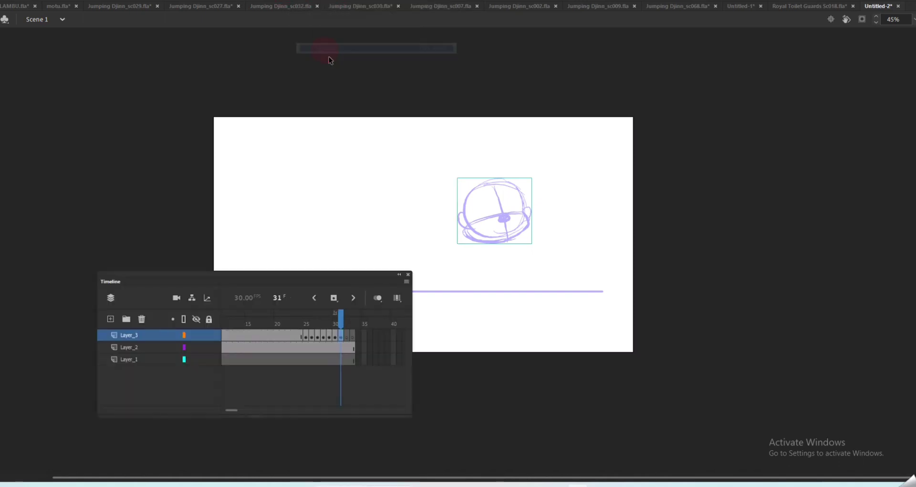
pyautogui.click(346, 328)
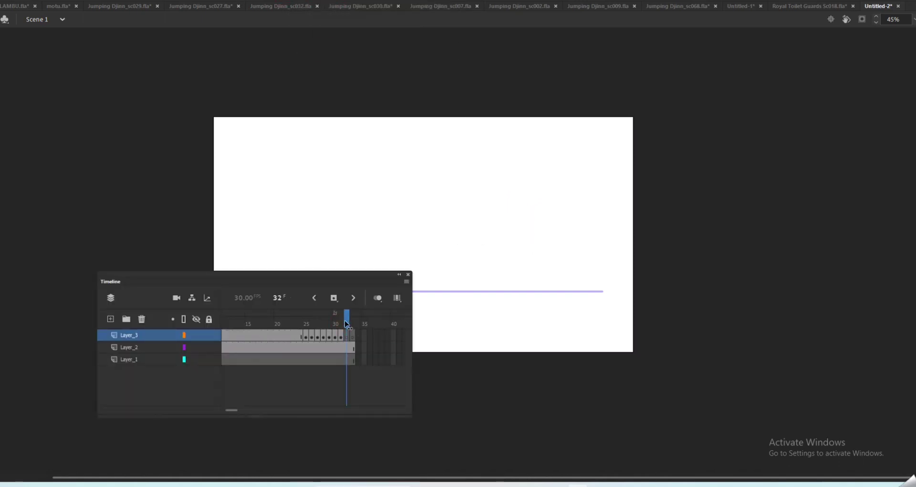
pyautogui.click(341, 325)
pyautogui.click(381, 299)
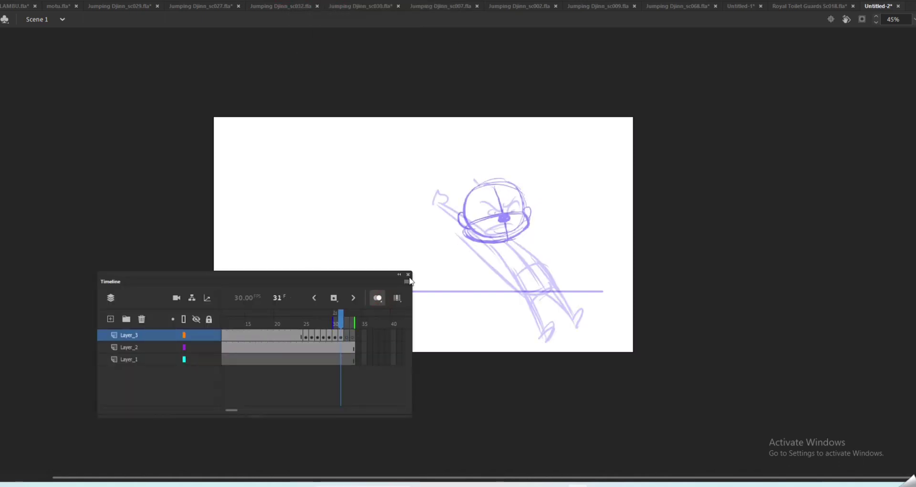
pyautogui.click(407, 275)
# Move the head down and right of the previous pose, and brush the torso's sides and rounded hips below it.
pyautogui.moveTo(522, 236); pyautogui.dragTo(561, 259)
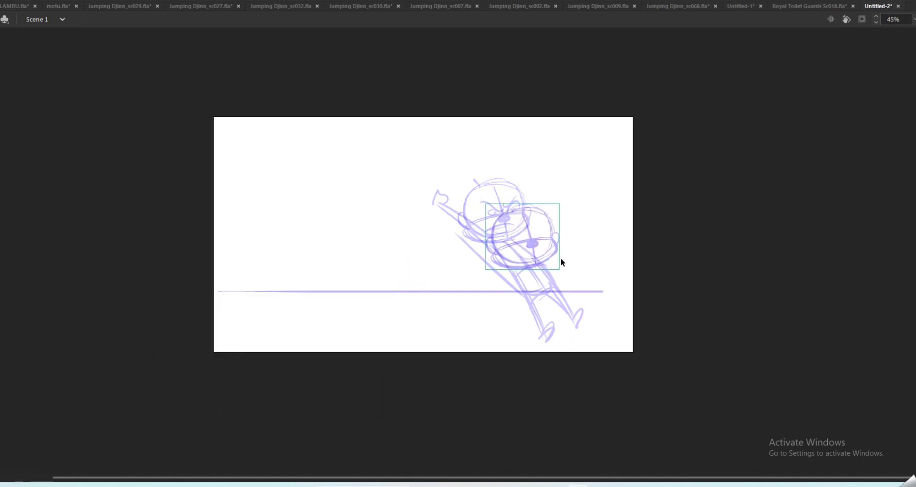
pyautogui.press('Return')
pyautogui.moveTo(512, 269)
pyautogui.mouseDown()
pyautogui.moveTo(559, 359)
pyautogui.moveTo(590, 353)
pyautogui.mouseUp()
pyautogui.moveTo(549, 297); pyautogui.dragTo(556, 327)
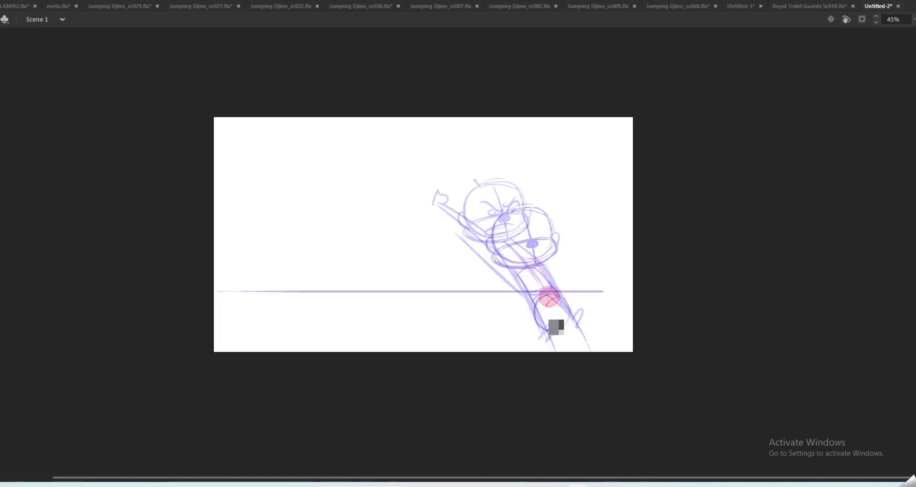
# Brush the legs running down past the stage's lower edge and an arm trailing up and back.
pyautogui.moveTo(538, 259); pyautogui.dragTo(600, 353)
pyautogui.moveTo(514, 271); pyautogui.dragTo(570, 385)
pyautogui.moveTo(451, 211); pyautogui.dragTo(529, 288)
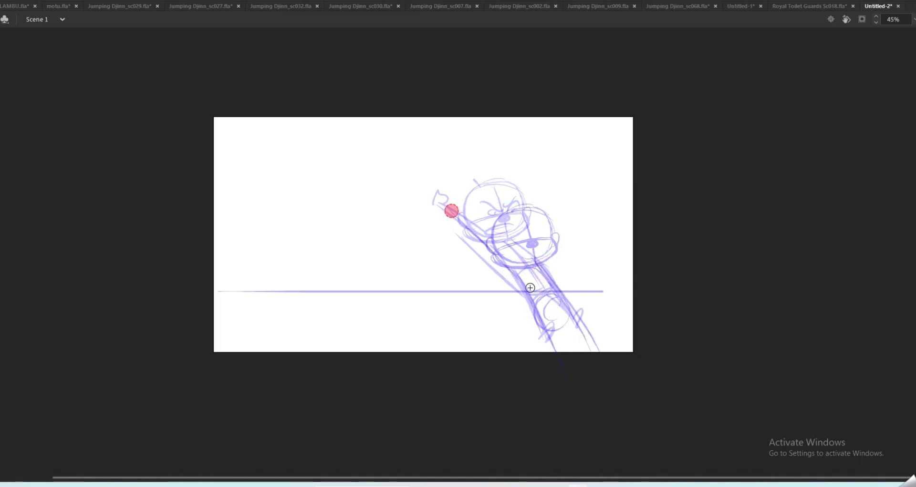
# Enlarge frame 31's pose slightly, leaving the ground line out of the selection, and shift it down and right.
pyautogui.press('q')
pyautogui.hotkey('ctrl', 'a')
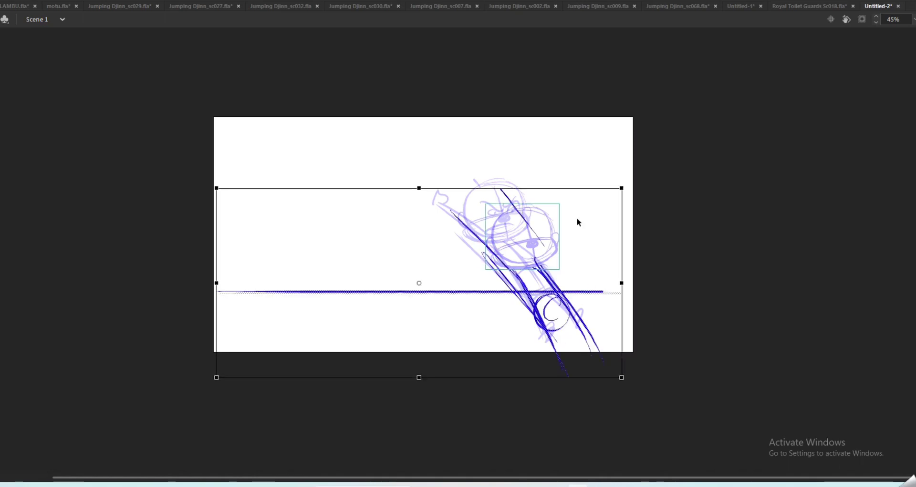
pyautogui.keyDown('shift'); pyautogui.click(573, 293); pyautogui.keyUp('shift')
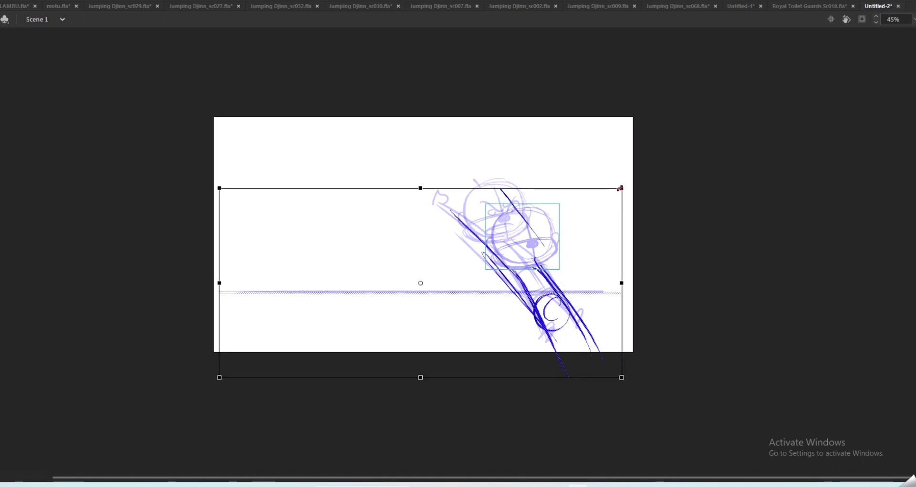
pyautogui.moveTo(620, 189); pyautogui.dragTo(632, 182)
pyautogui.moveTo(565, 246); pyautogui.dragTo(582, 270)
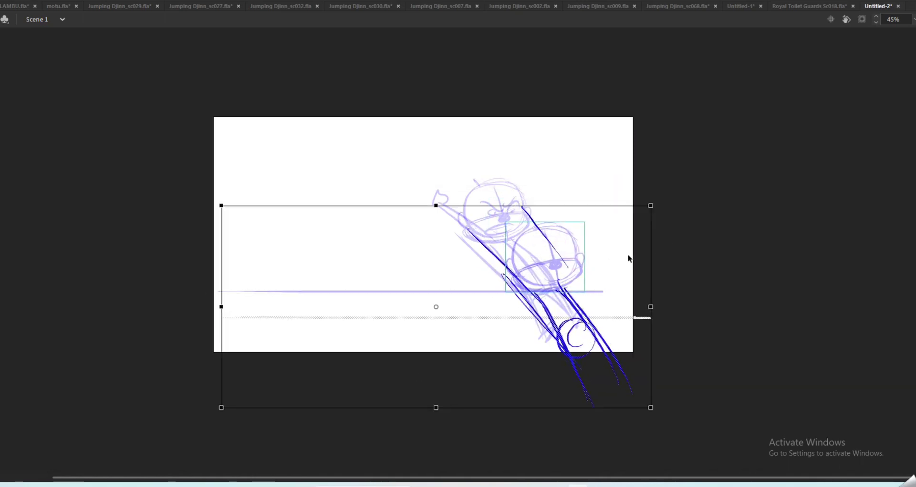
pyautogui.click(688, 252)
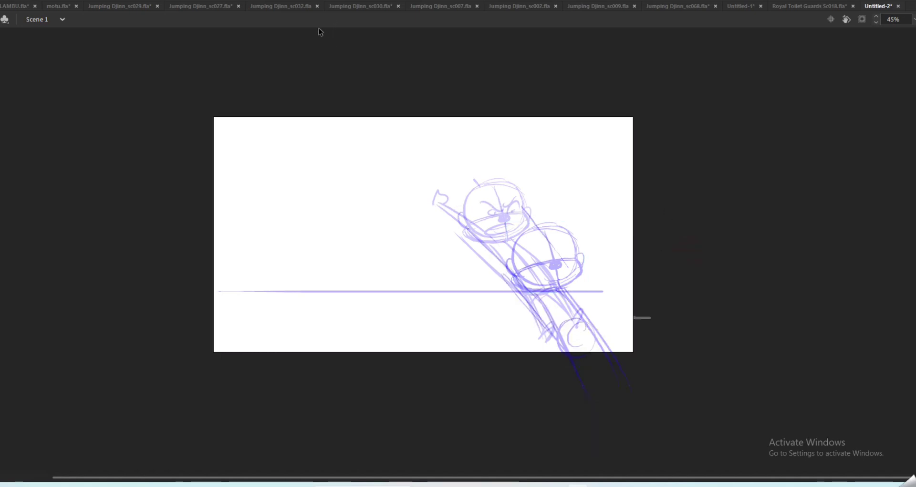
# Reopen the Timeline, add a keyframe at frame 32, and move its copied pose down and right to the stage's lower corner.
pyautogui.click(298, 0)
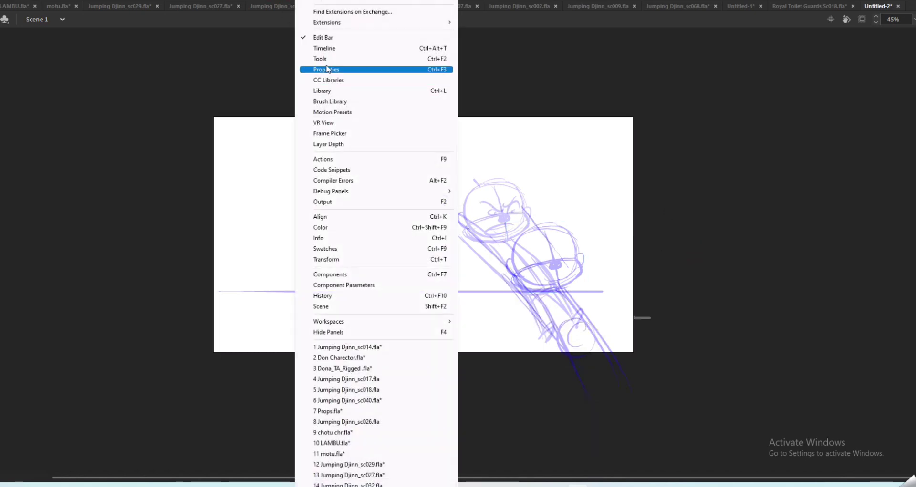
pyautogui.click(324, 67)
pyautogui.moveTo(249, 279); pyautogui.dragTo(83, 209)
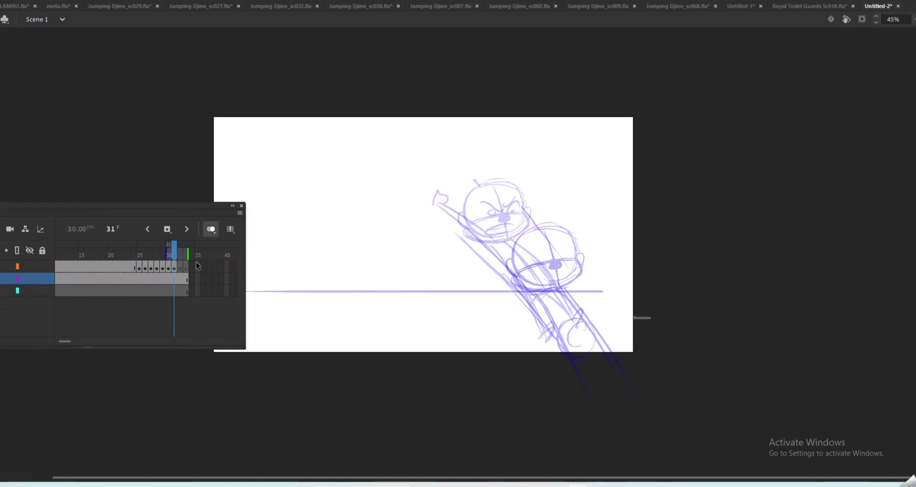
pyautogui.click(179, 266)
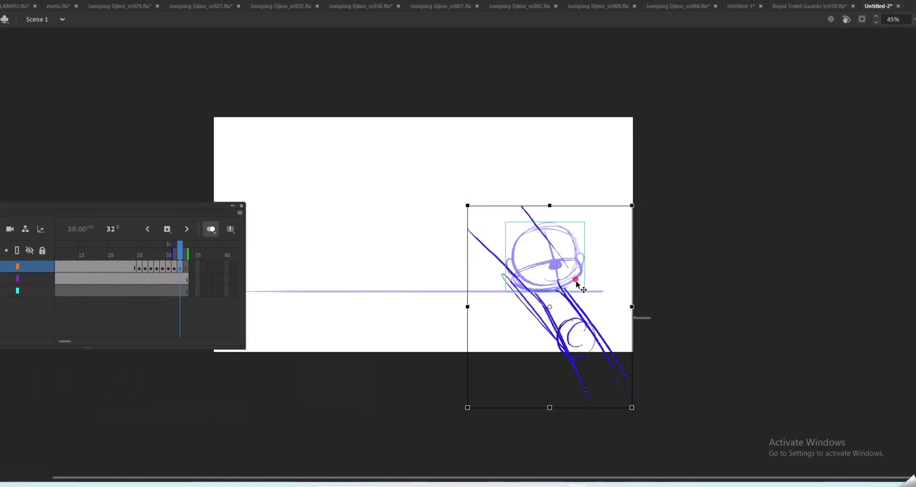
pyautogui.moveTo(577, 285); pyautogui.dragTo(630, 348)
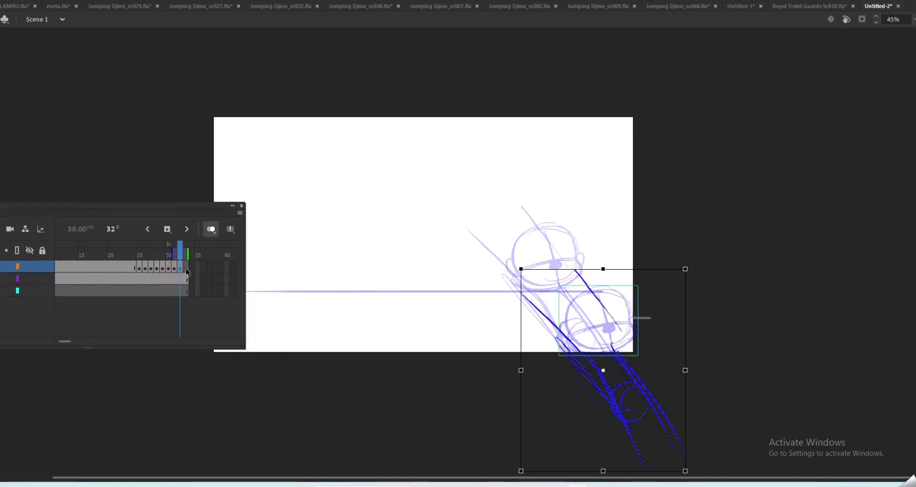
# Add a keyframe at frame 33 and move its pose further down and right, beyond the stage's corner.
pyautogui.click(187, 272)
pyautogui.click(181, 269)
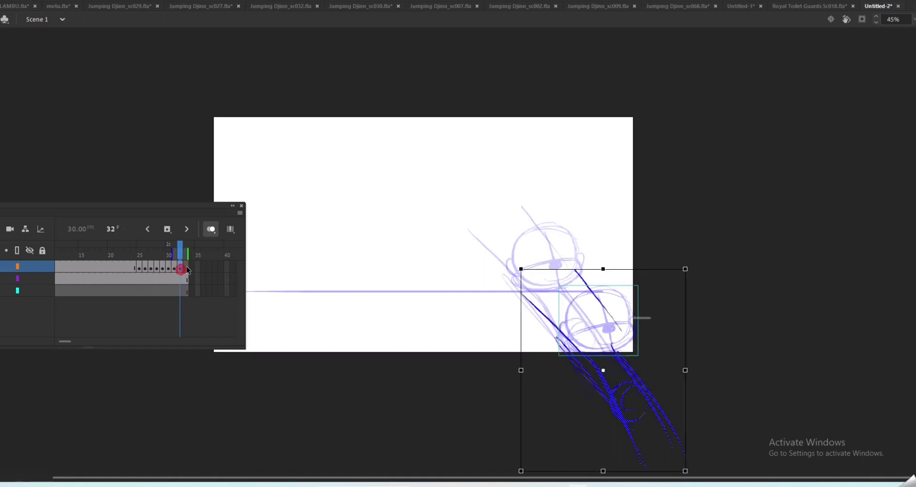
pyautogui.press('F9')
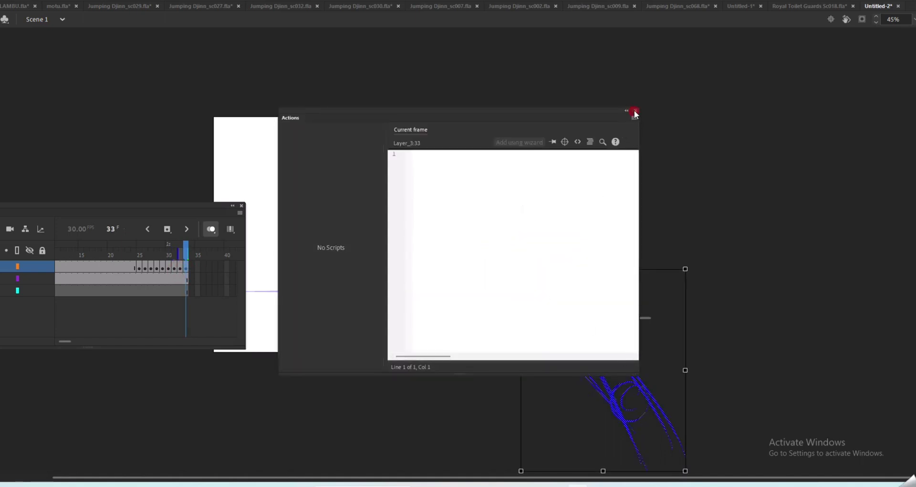
pyautogui.click(634, 112)
pyautogui.moveTo(625, 334); pyautogui.dragTo(668, 385)
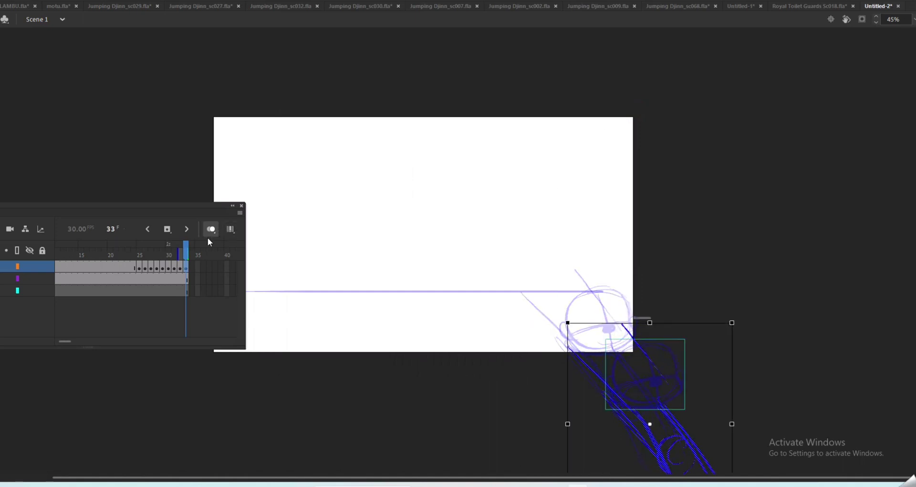
# Extend all three layers to frame 37 and leave Layer_3 blank from frame 34 onward.
pyautogui.click(191, 269)
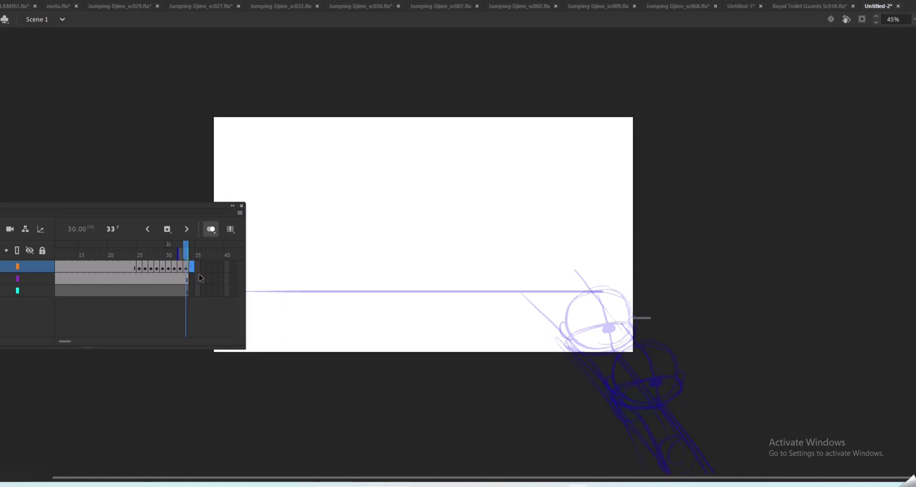
pyautogui.moveTo(210, 290); pyautogui.dragTo(210, 292)
pyautogui.click(208, 279)
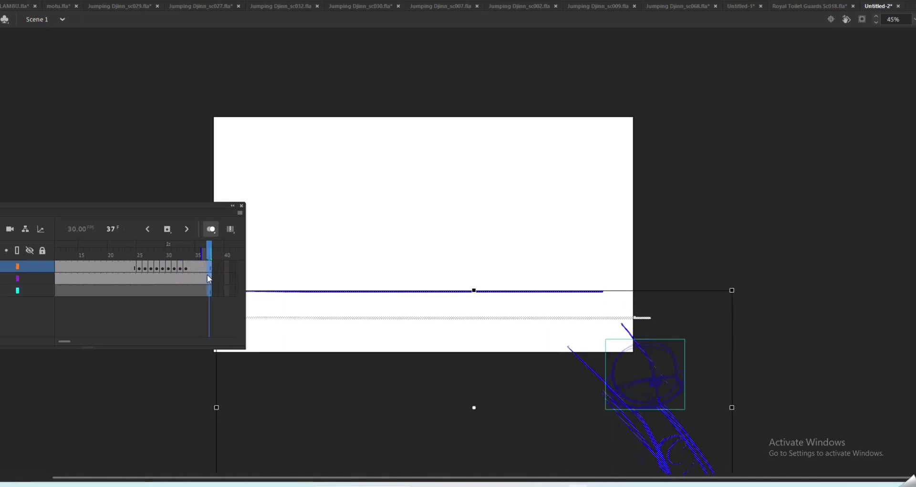
pyautogui.click(190, 270)
pyautogui.click(204, 338)
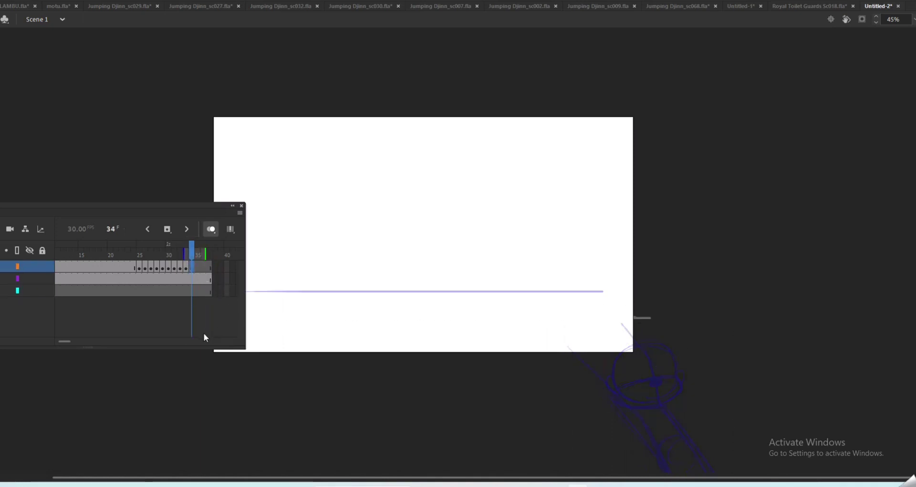
# Remove frames from the opening hold on all layers until the second pose starts at frame 5.
pyautogui.moveTo(164, 213); pyautogui.dragTo(198, 204)
pyautogui.moveTo(101, 341); pyautogui.dragTo(92, 343)
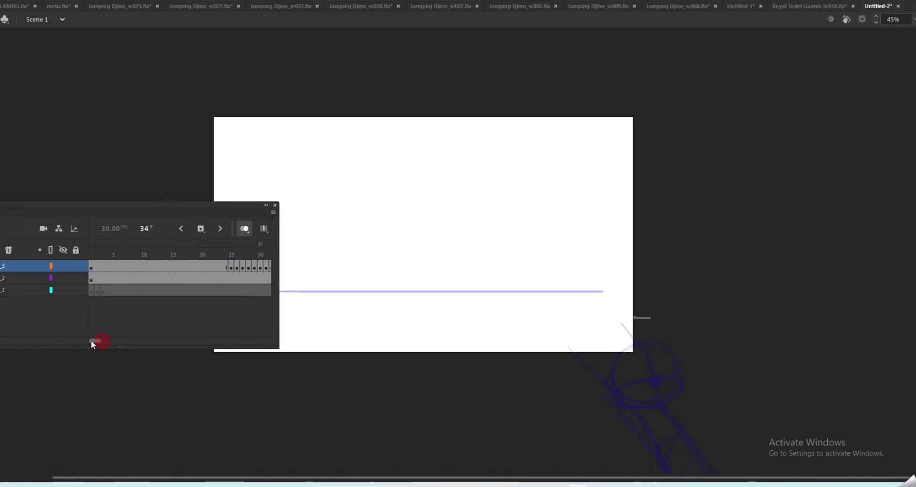
pyautogui.click(231, 267)
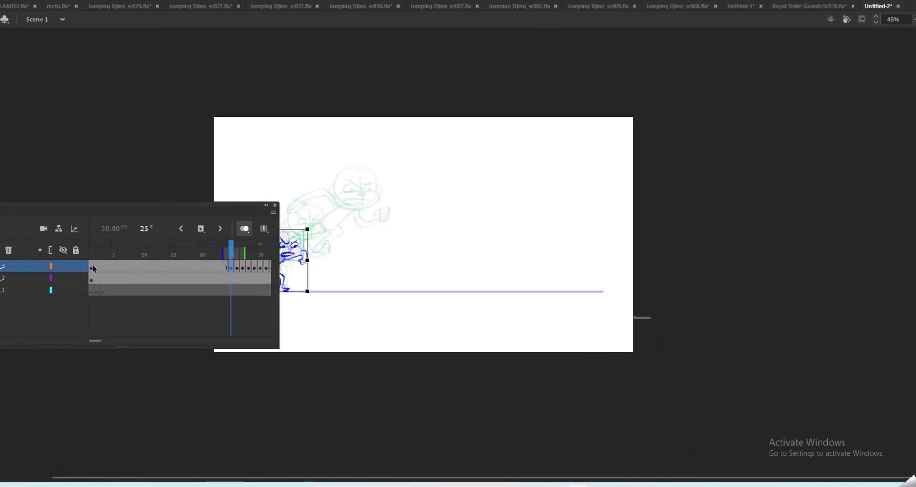
pyautogui.click(92, 252)
pyautogui.hotkey('shift', 'F5')
pyautogui.hotkey('shift', 'F5')
pyautogui.hotkey('shift', 'F5')
pyautogui.hotkey('shift', 'F5')
pyautogui.hotkey('shift', 'F5')
pyautogui.hotkey('shift', 'F5')
pyautogui.hotkey('shift', 'F5')
pyautogui.hotkey('shift', 'F5')
pyautogui.hotkey('shift', 'F5')
pyautogui.hotkey('shift', 'F5')
pyautogui.hotkey('shift', 'F5')
pyautogui.hotkey('shift', 'F5')
pyautogui.hotkey('shift', 'F5')
pyautogui.hotkey('shift', 'F5')
pyautogui.hotkey('shift', 'F5')
pyautogui.hotkey('shift', 'F5')
pyautogui.hotkey('shift', 'F5')
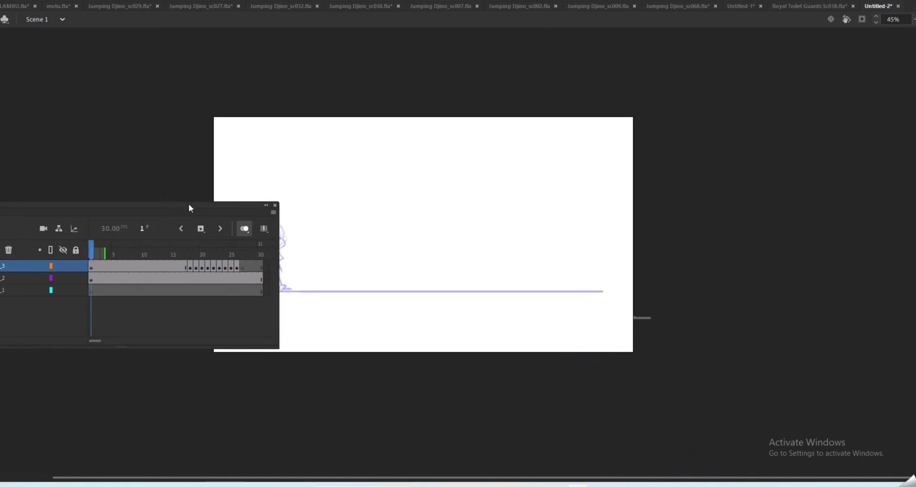
pyautogui.hotkey('shift', 'F5')
pyautogui.hotkey('shift', 'F5')
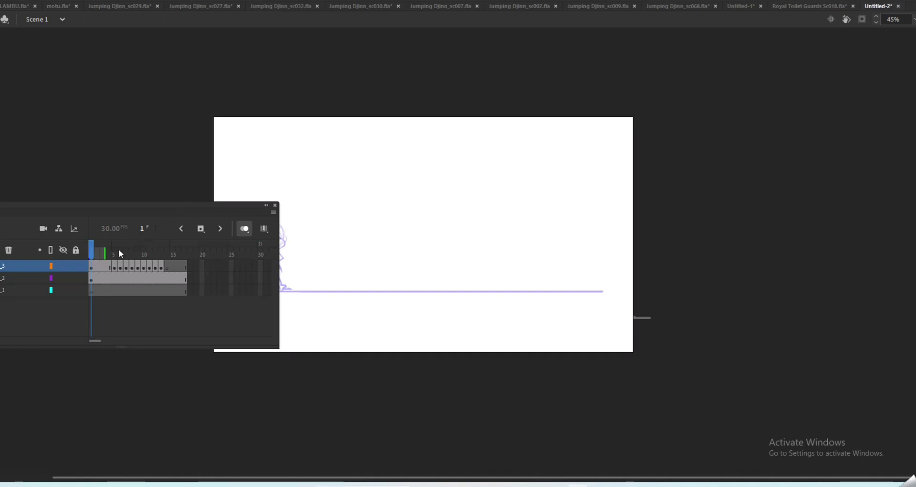
# Insert frames on all layers so the poses starting at frames 5, 8, 11 and 14 each hold for three frames.
pyautogui.click(116, 250)
pyautogui.press('F5')
pyautogui.press('F5')
pyautogui.press('F5')
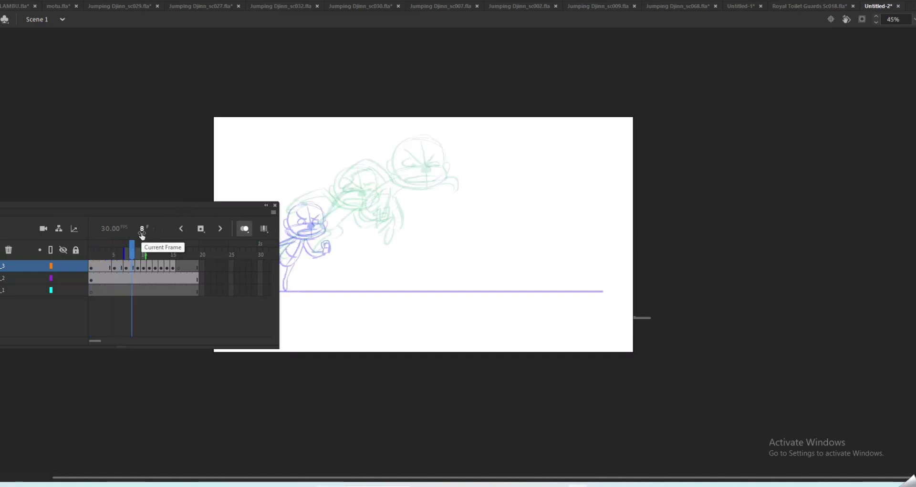
pyautogui.press('F5')
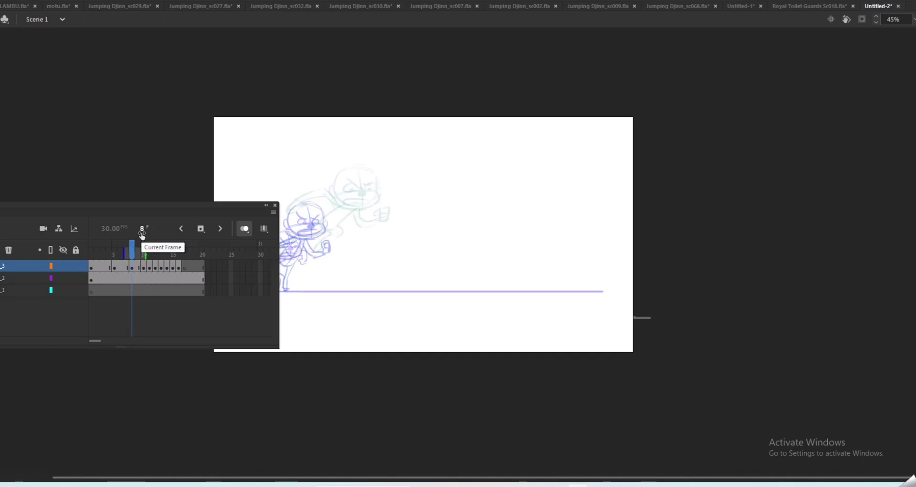
pyautogui.press('F5')
pyautogui.press('F5')
pyautogui.press('F5')
pyautogui.press('F5')
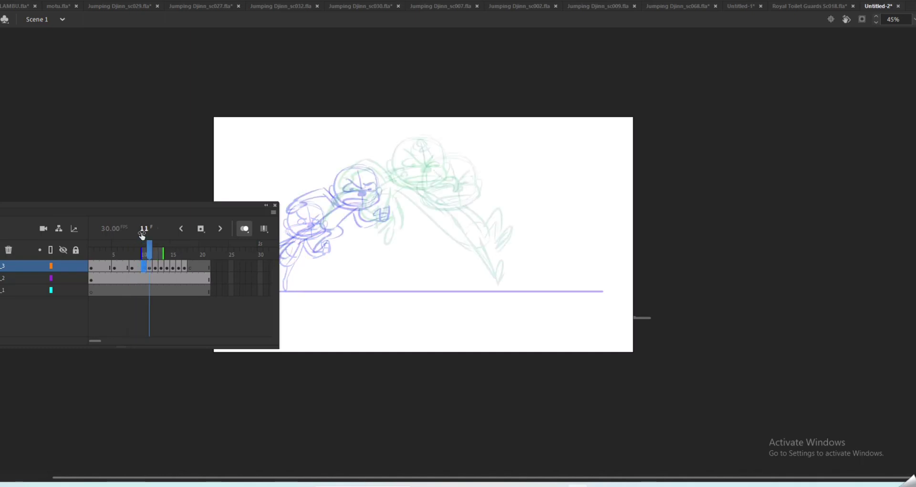
pyautogui.press('F5')
pyautogui.press('F5')
pyautogui.press('F5')
pyautogui.press('F5')
pyautogui.press('F5')
pyautogui.press('F5')
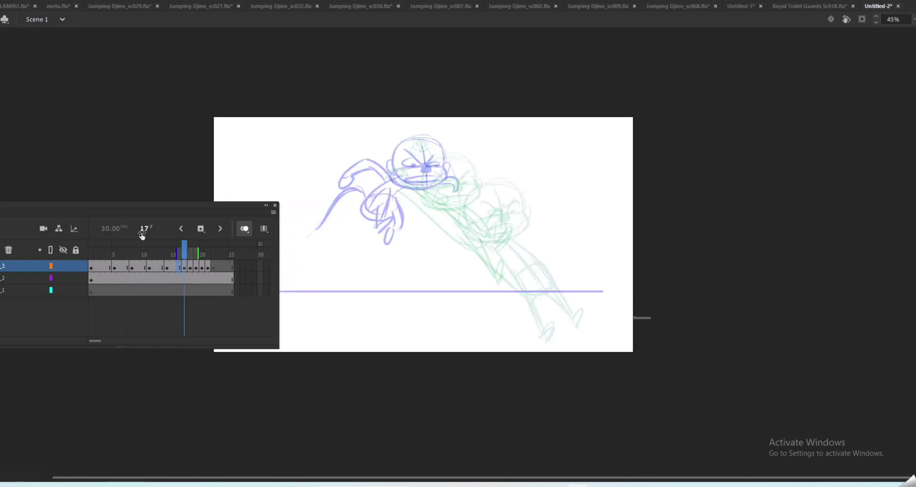
# Insert frames so each pose from frame 17 to the last drawing holds for two frames, with all layers ending at frame 30.
pyautogui.press('F5')
pyautogui.press('F5')
pyautogui.press('F5')
pyautogui.press('F5')
pyautogui.press('F5')
pyautogui.press('F5')
pyautogui.press('F5')
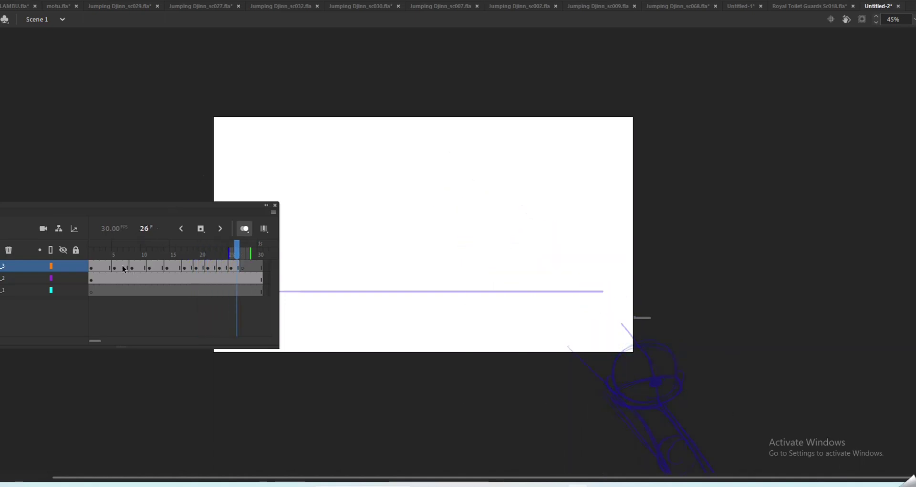
# Play the retimed jump on the timeline, watch it as a test movie, and close the preview.
pyautogui.click(122, 267)
pyautogui.click(133, 269)
pyautogui.press('Return')
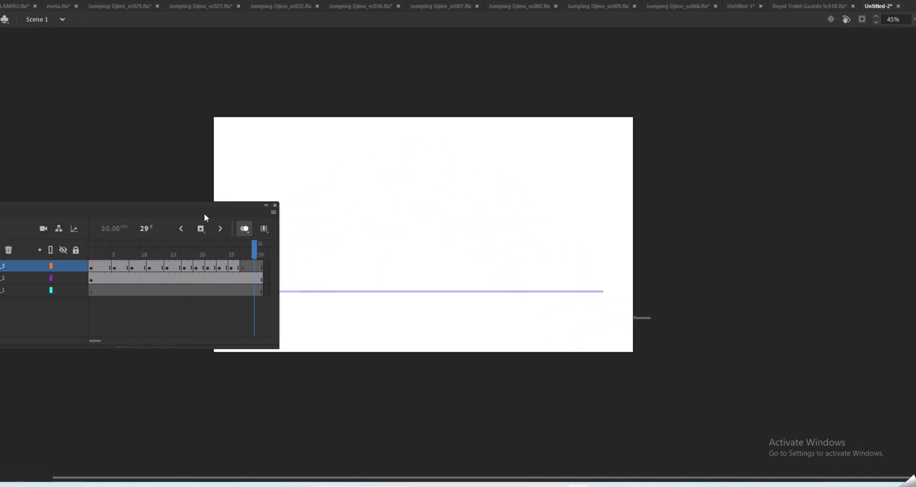
pyautogui.moveTo(205, 210); pyautogui.dragTo(109, 209)
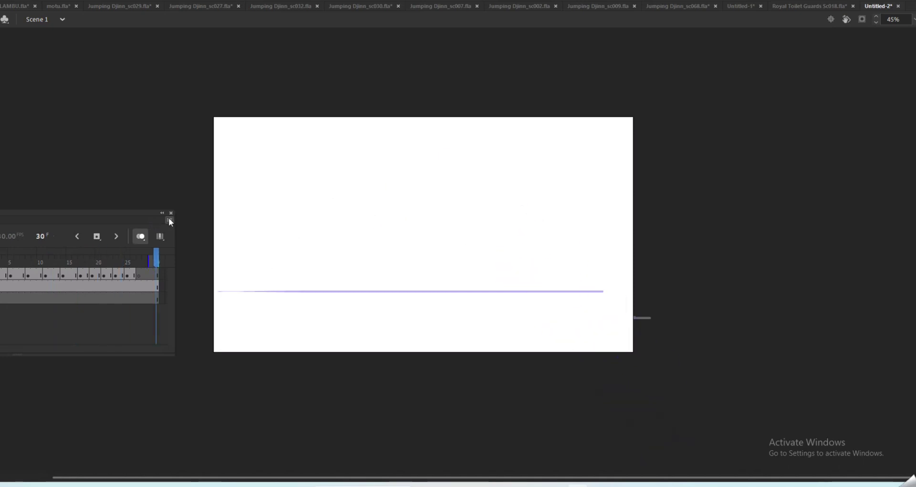
pyautogui.hotkey('ctrl', 'Return')
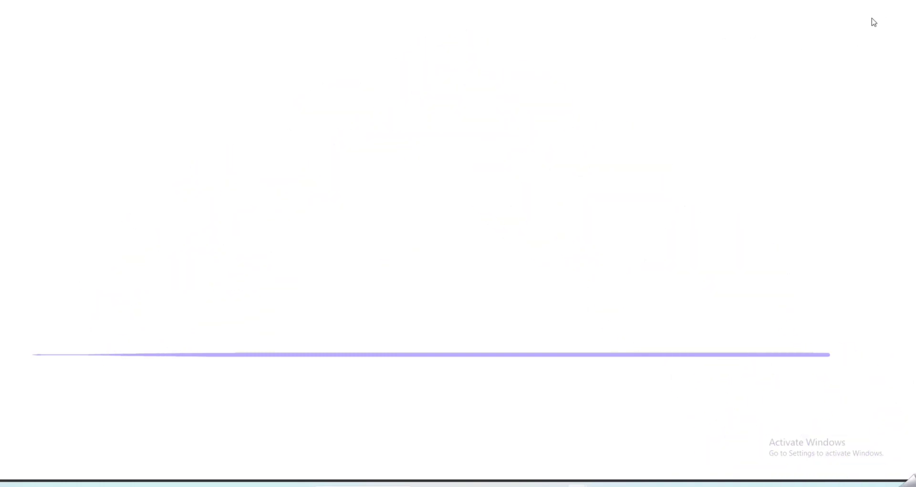
pyautogui.click(903, 8)
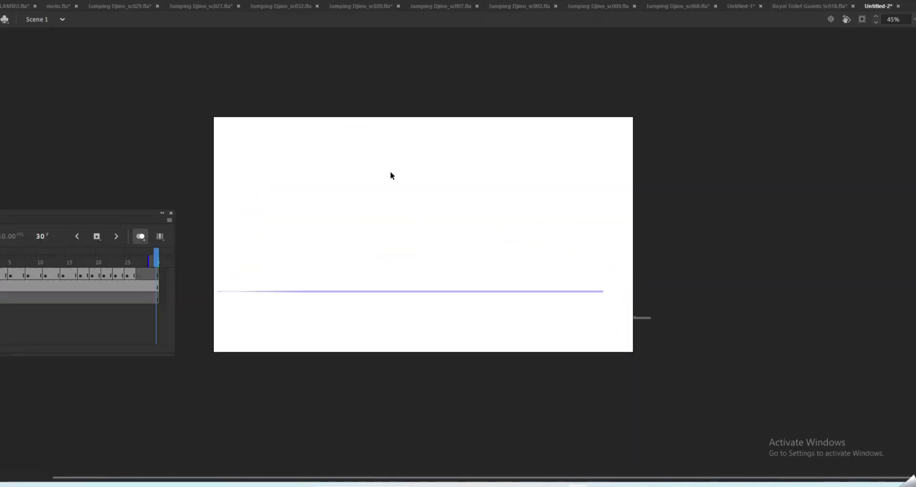
# Add a layer above Layer_3 at frame 1 and brush the title "Rough Animation Of Jumping" across the upper stage, without an underline.
pyautogui.moveTo(148, 213); pyautogui.dragTo(307, 231)
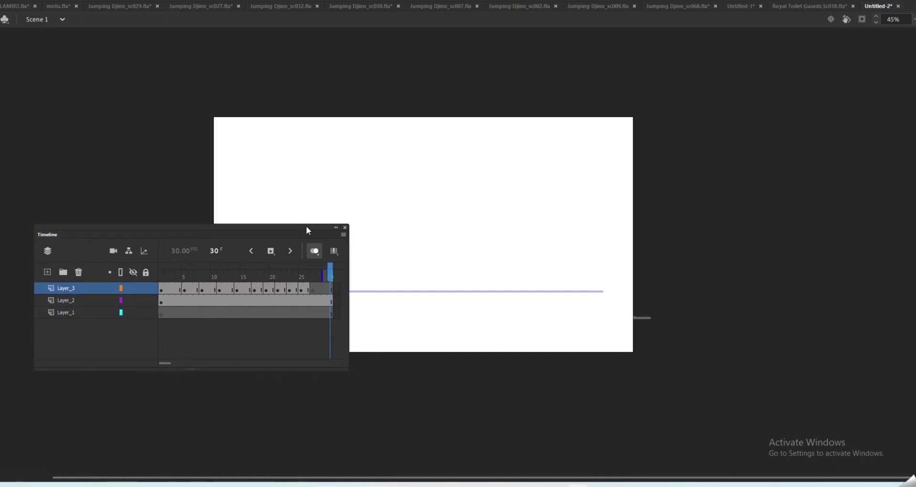
pyautogui.click(160, 290)
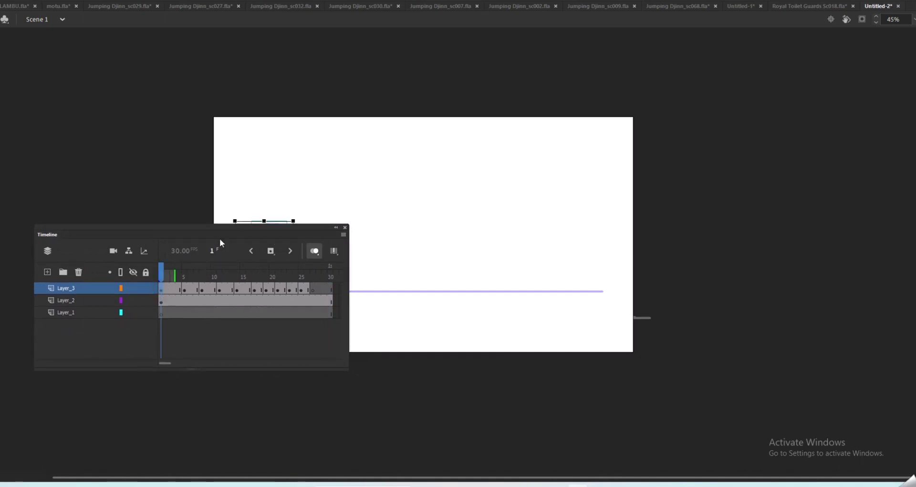
pyautogui.click(47, 272)
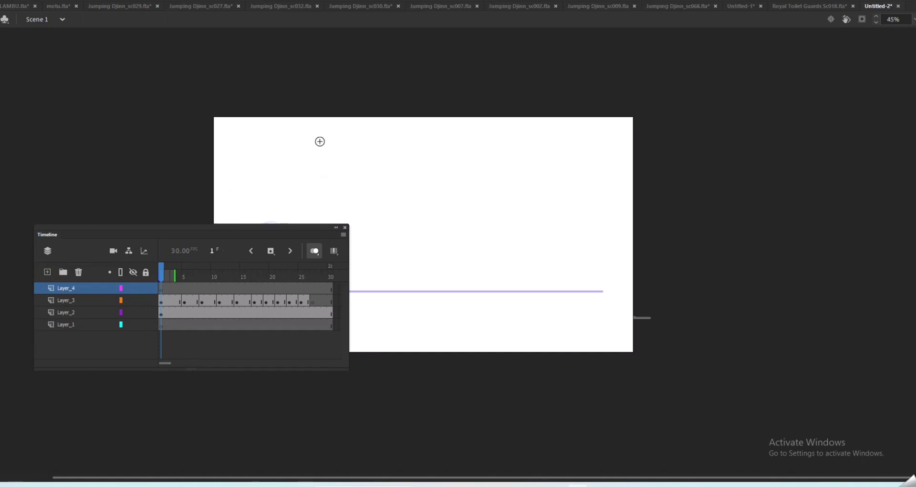
pyautogui.moveTo(320, 142)
pyautogui.mouseDown()
pyautogui.moveTo(352, 160)
pyautogui.moveTo(349, 153)
pyautogui.moveTo(372, 157)
pyautogui.moveTo(382, 145)
pyautogui.moveTo(446, 164)
pyautogui.moveTo(450, 153)
pyautogui.moveTo(467, 158)
pyautogui.moveTo(464, 149)
pyautogui.moveTo(515, 159)
pyautogui.moveTo(510, 144)
pyautogui.moveTo(521, 153)
pyautogui.moveTo(549, 145)
pyautogui.moveTo(563, 162)
pyautogui.moveTo(576, 143)
pyautogui.moveTo(593, 155)
pyautogui.moveTo(616, 141)
pyautogui.moveTo(625, 173)
pyautogui.mouseUp()
pyautogui.moveTo(330, 166)
pyautogui.mouseDown()
pyautogui.moveTo(552, 175)
pyautogui.moveTo(321, 178)
pyautogui.mouseUp()
pyautogui.hotkey('ctrl', 'z')
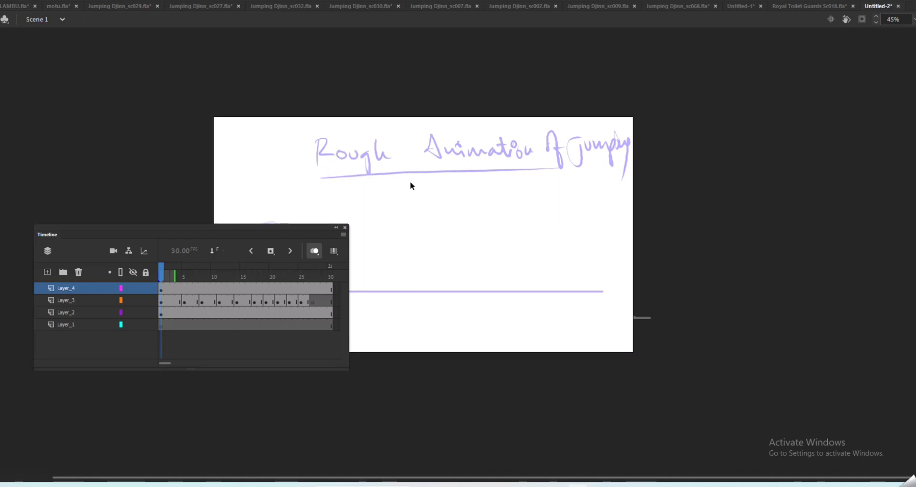
pyautogui.hotkey('ctrl', 'z')
# Scale the handwritten title down and place it centrally near the stage's upper edge.
pyautogui.hotkey('ctrl', 'a')
pyautogui.press('q')
pyautogui.moveTo(678, 107)
pyautogui.mouseDown()
pyautogui.moveTo(441, 174)
pyautogui.moveTo(641, 144)
pyautogui.moveTo(594, 146)
pyautogui.mouseUp()
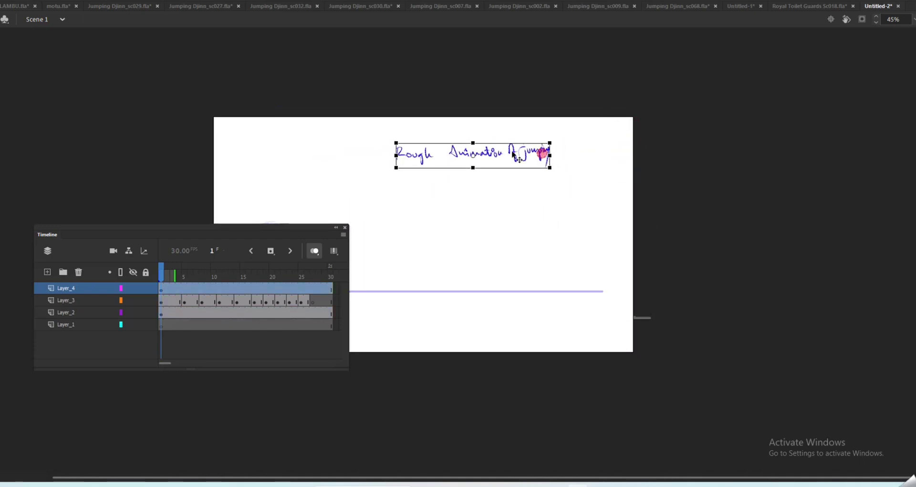
pyautogui.moveTo(517, 158); pyautogui.dragTo(462, 143)
pyautogui.click(529, 145)
# Watch the titled animation as a test movie, close it, and delete the handwritten title from Layer_4.
pyautogui.hotkey('ctrl', 'Return')
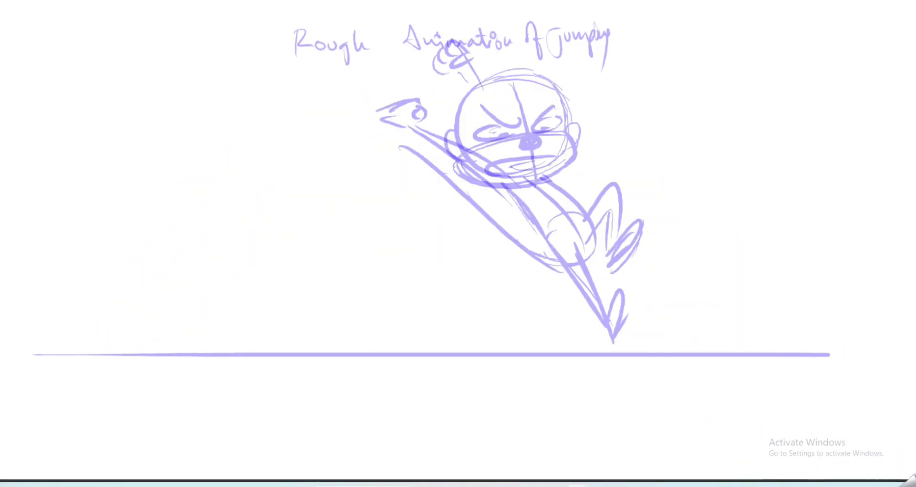
pyautogui.hotkey('ctrl', 'w')
pyautogui.moveTo(337, 160); pyautogui.dragTo(498, 118)
pyautogui.press('Delete')
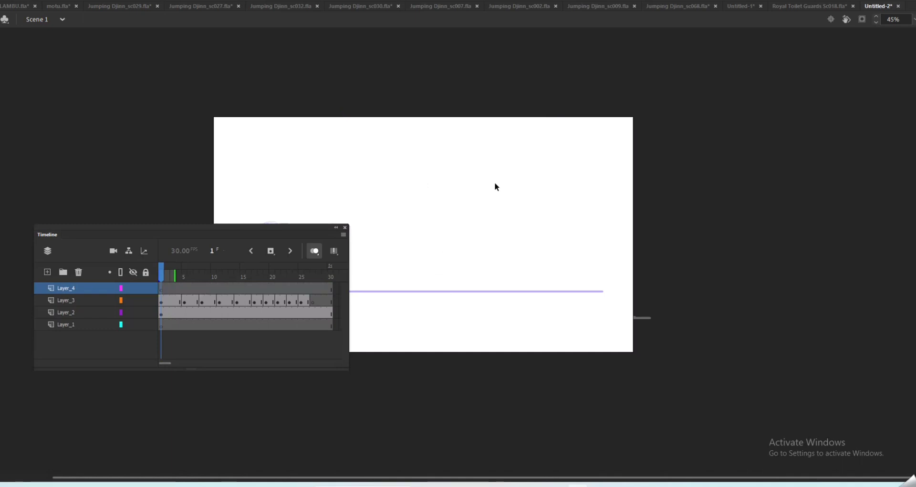
# Preview the jump without the title, close the Timeline panel, and run the test movie again.
pyautogui.hotkey('ctrl', 'Return')
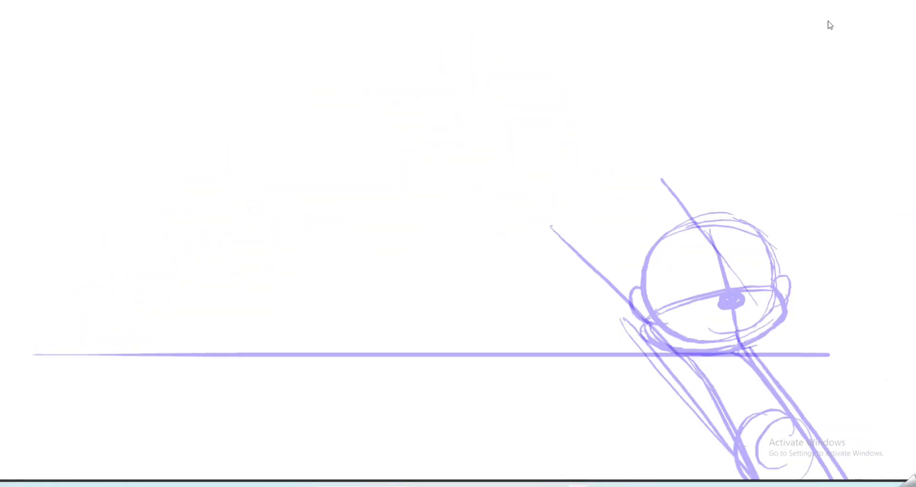
pyautogui.hotkey('ctrl', 'w')
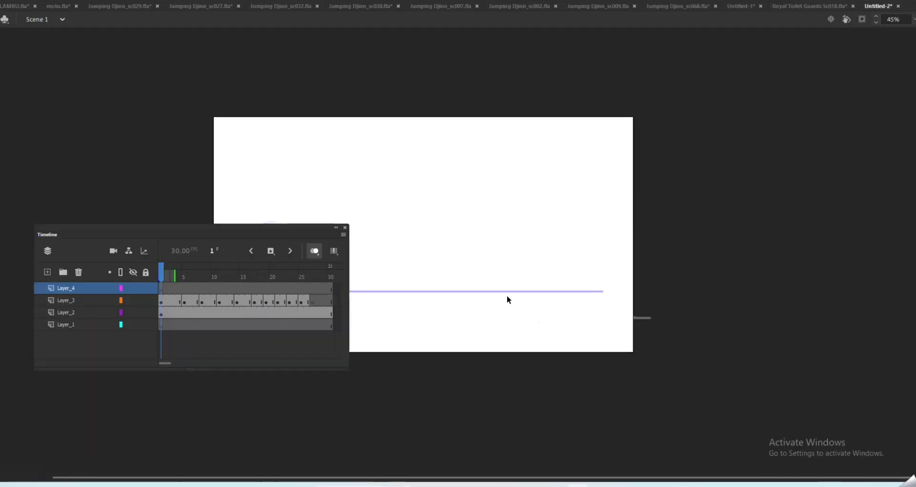
pyautogui.click(344, 228)
pyautogui.hotkey('ctrl', 'Return')
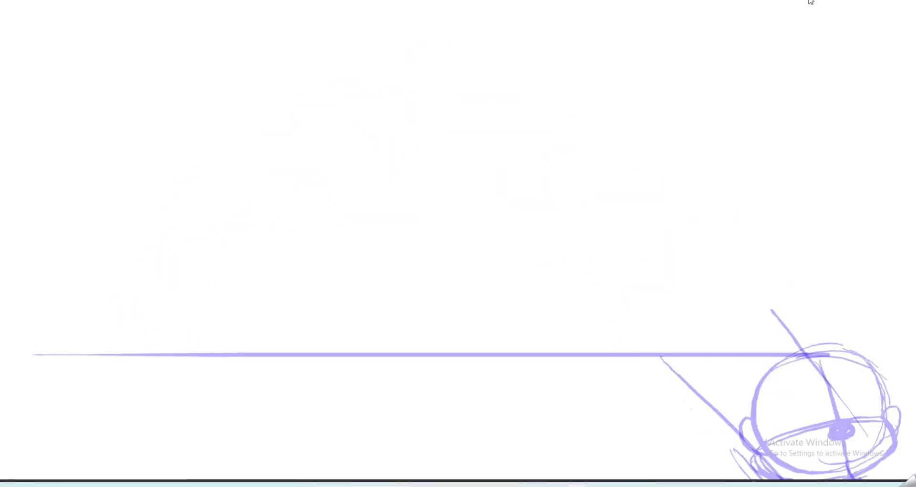